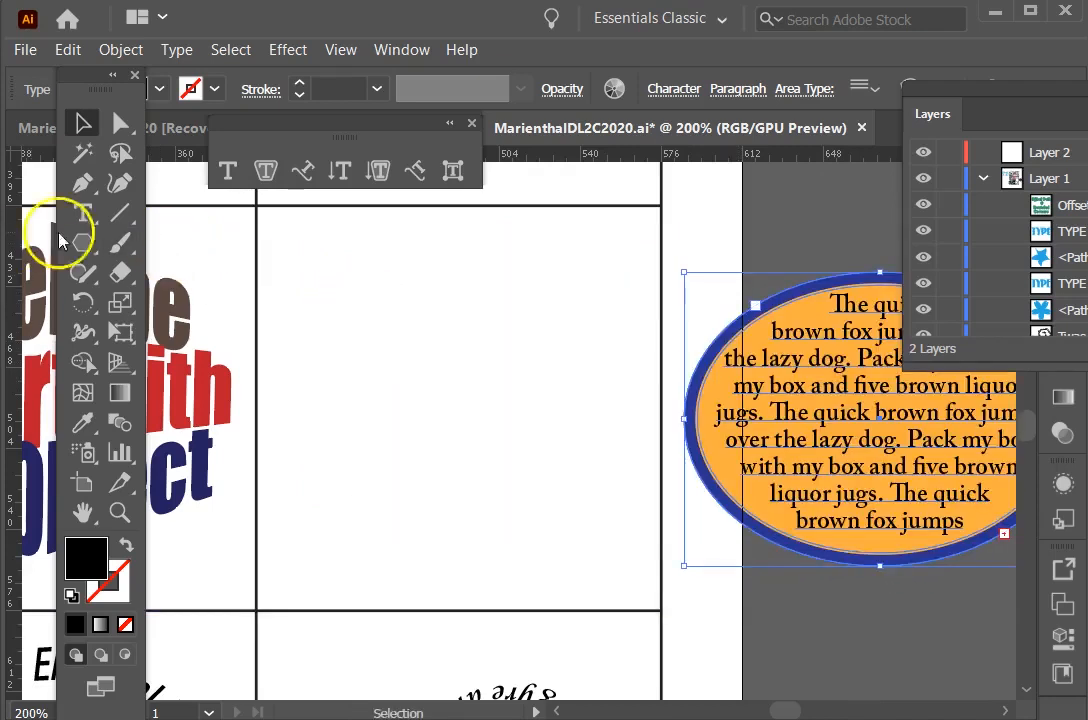
# Draw a black hexagon and place it in the middle of the empty grid cell beside the orange oval
pyautogui.click(83, 243)
pyautogui.moveTo(311, 274); pyautogui.dragTo(468, 362)
pyautogui.click(83, 122)
pyautogui.moveTo(430, 308); pyautogui.dragTo(578, 433)
pyautogui.click(167, 260)
# Draw a closed, curved freeform shape over the hexagon with the Pen tool
pyautogui.press('p')
pyautogui.click(316, 243)
pyautogui.moveTo(406, 264); pyautogui.dragTo(479, 377)
pyautogui.moveTo(617, 356); pyautogui.dragTo(664, 327)
pyautogui.moveTo(627, 519); pyautogui.dragTo(404, 547)
pyautogui.moveTo(334, 448); pyautogui.dragTo(287, 378)
pyautogui.click(312, 252)
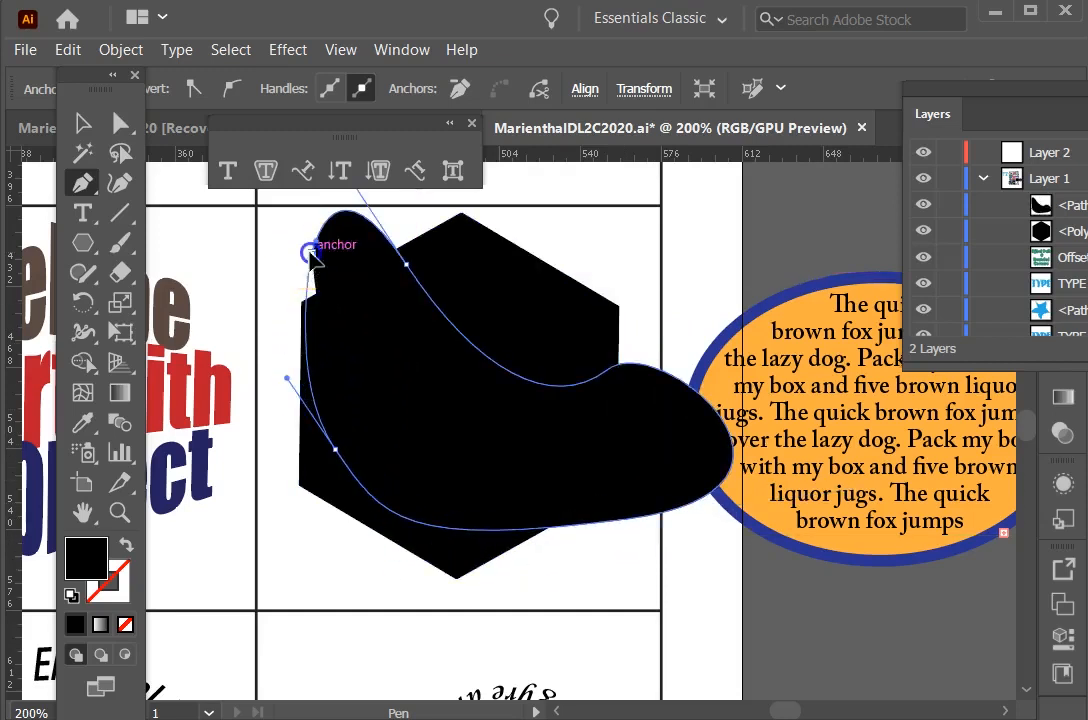
# Fill the curved freeform shape with bright red
pyautogui.doubleClick(86, 560)
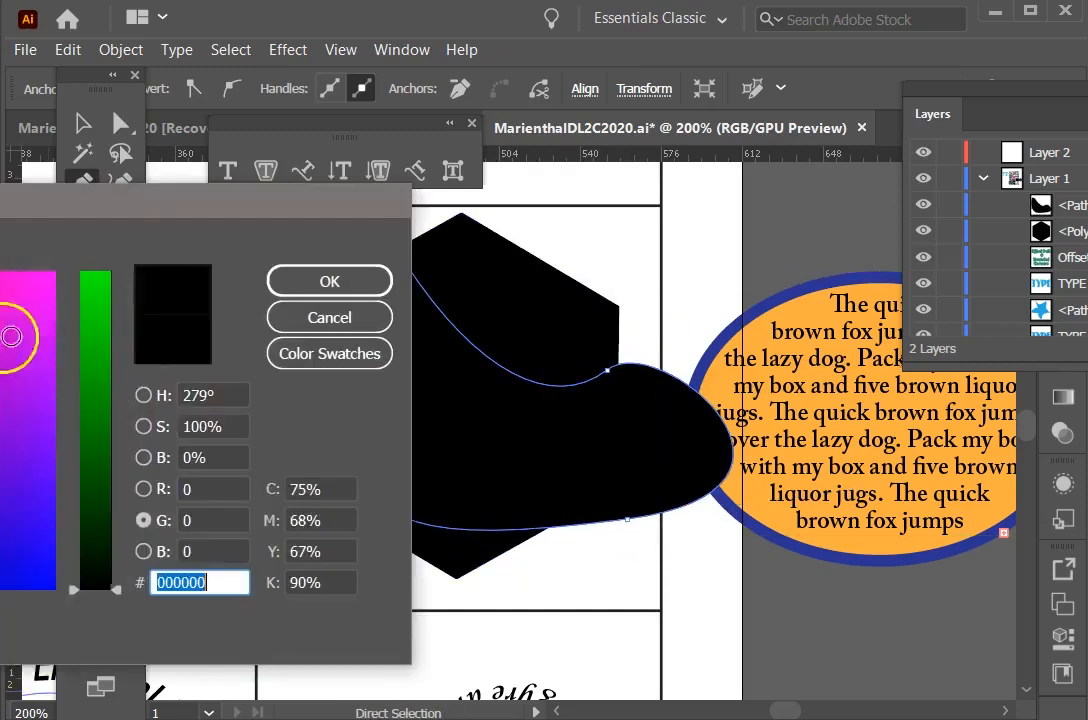
pyautogui.write('EC0041')
pyautogui.click(270, 283)
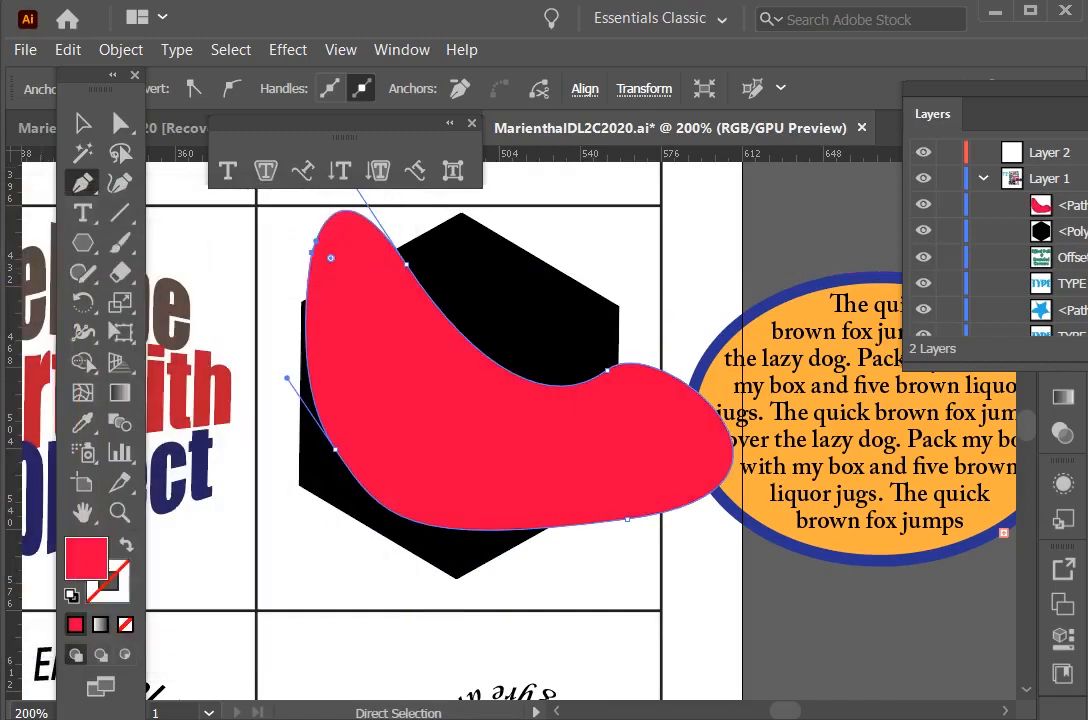
# Delete the red freeform shape that covers the hexagon
pyautogui.click(83, 122)
pyautogui.click(436, 398)
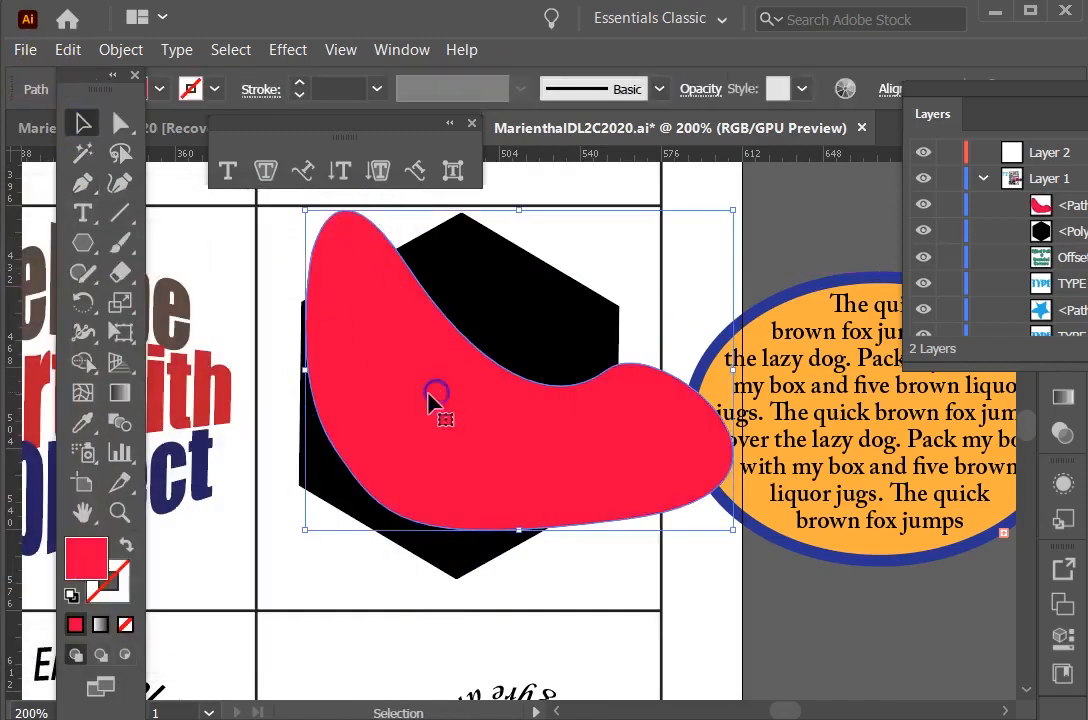
pyautogui.press('Delete')
# Rotate the black hexagon counterclockwise so that it sits tilted in its grid cell
pyautogui.click(418, 372)
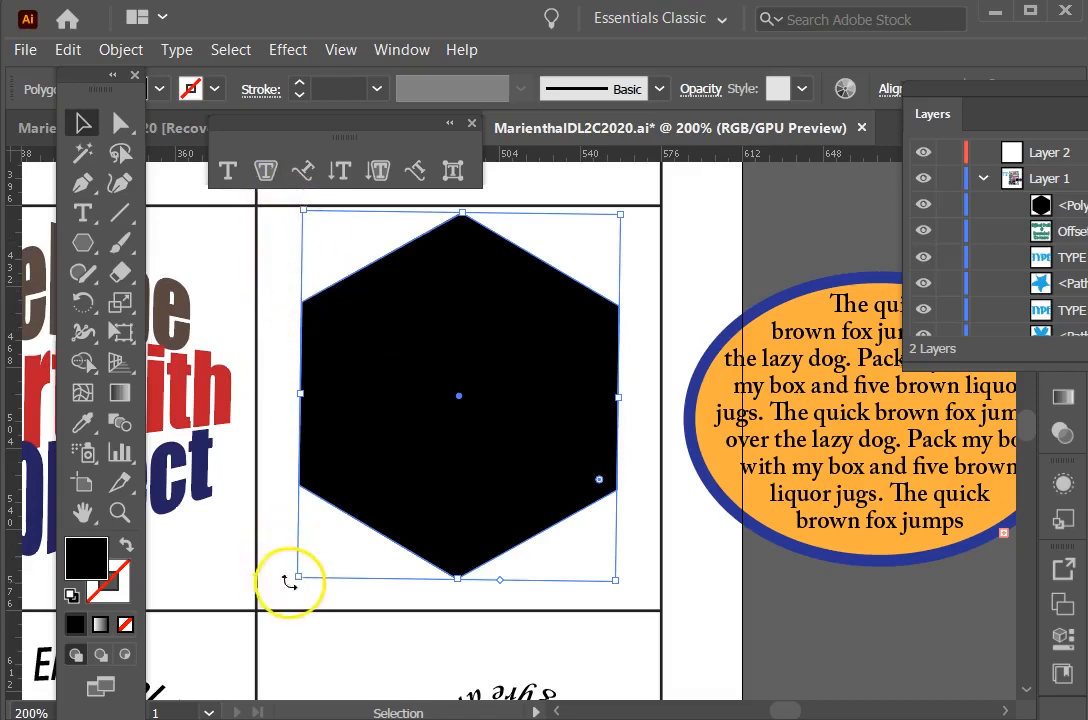
pyautogui.moveTo(287, 583); pyautogui.dragTo(359, 616)
pyautogui.moveTo(377, 422); pyautogui.dragTo(376, 422)
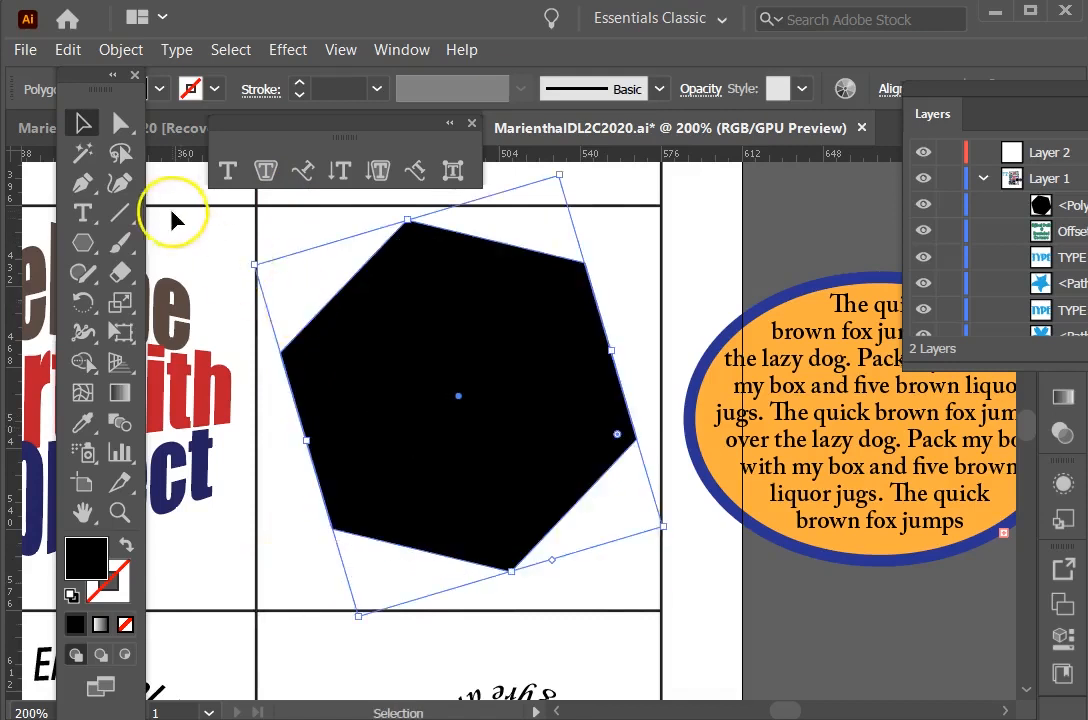
# Copy all of the text inside the orange oval
pyautogui.click(82, 210)
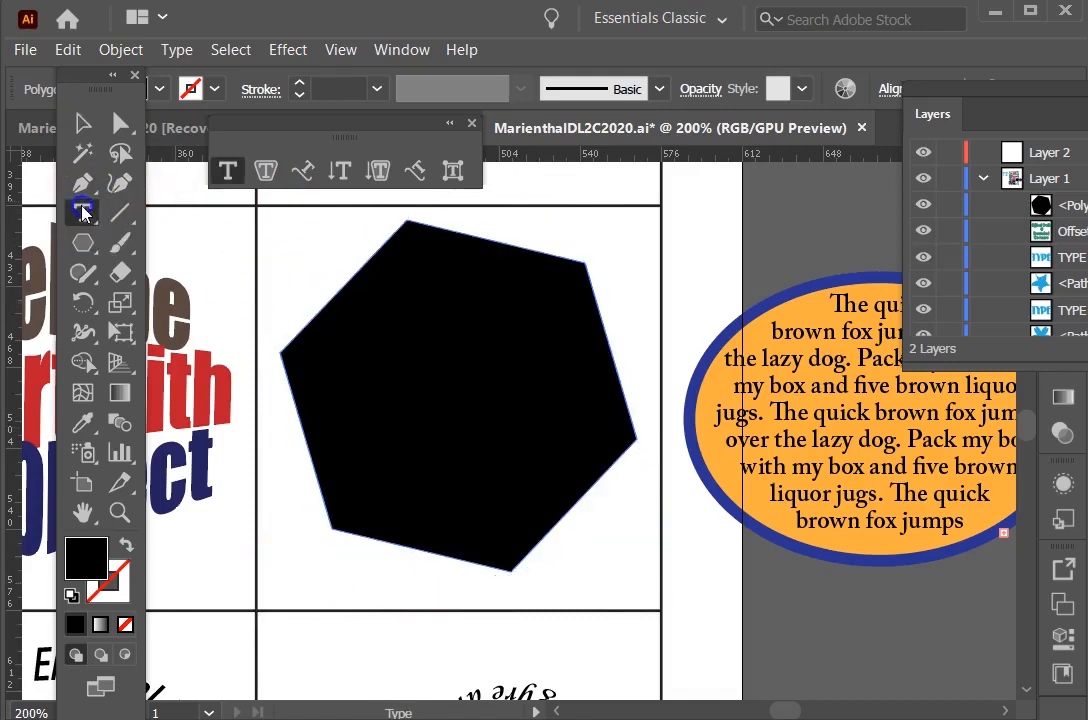
pyautogui.click(798, 357)
pyautogui.doubleClick(800, 357)
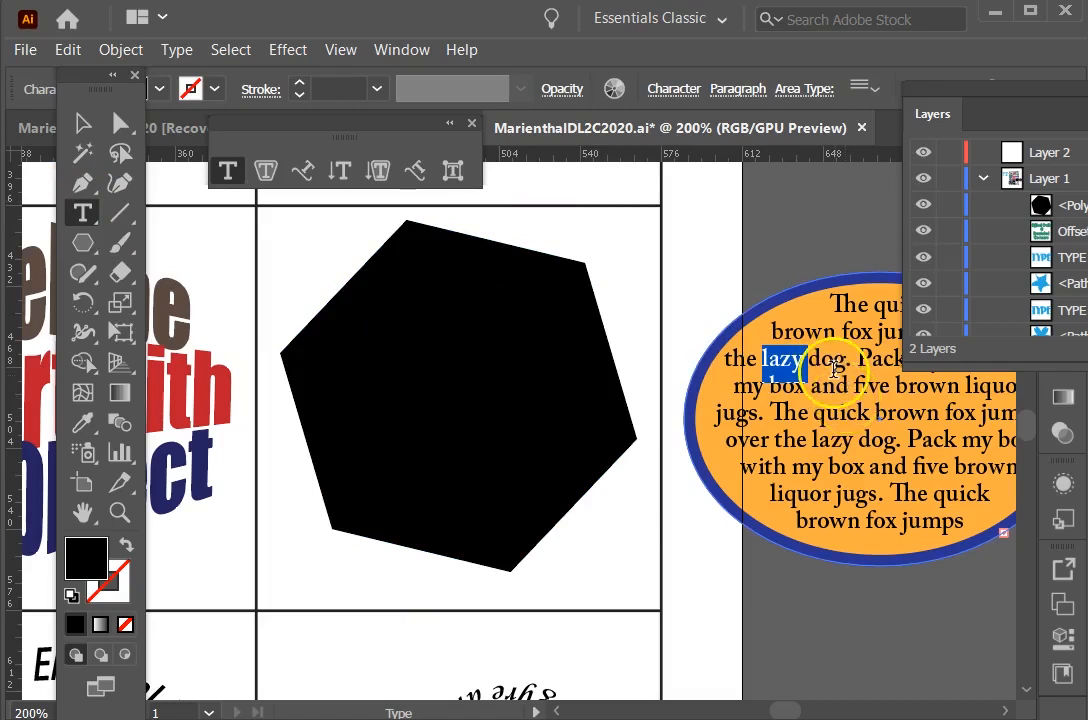
pyautogui.click(821, 340)
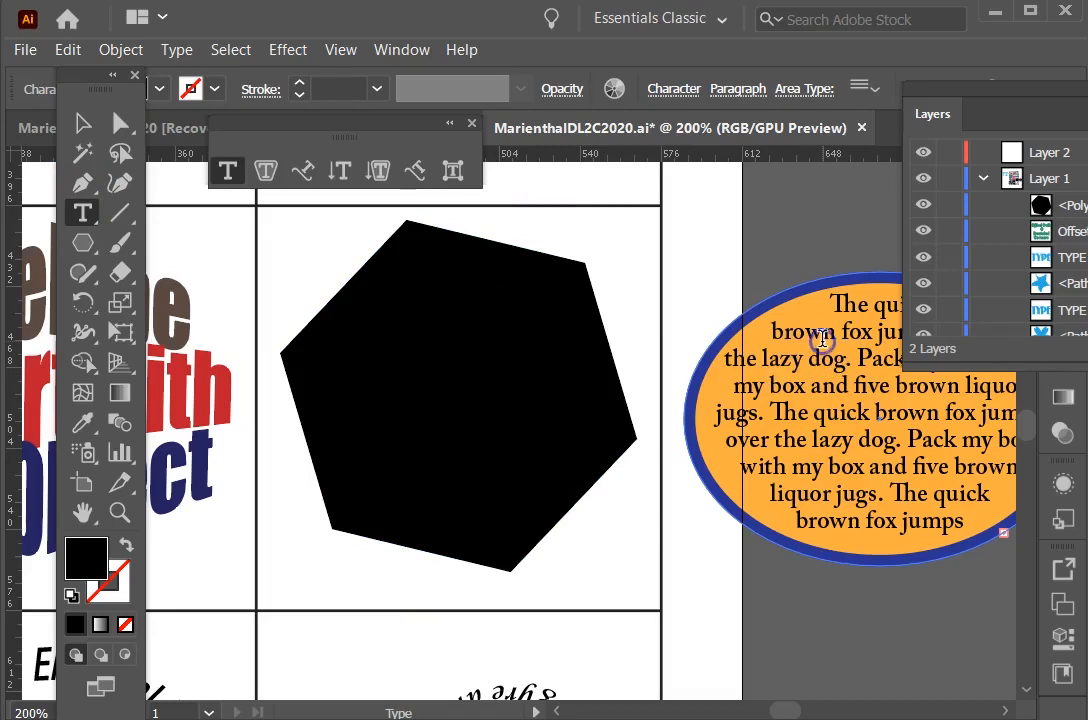
pyautogui.press('ctrl')
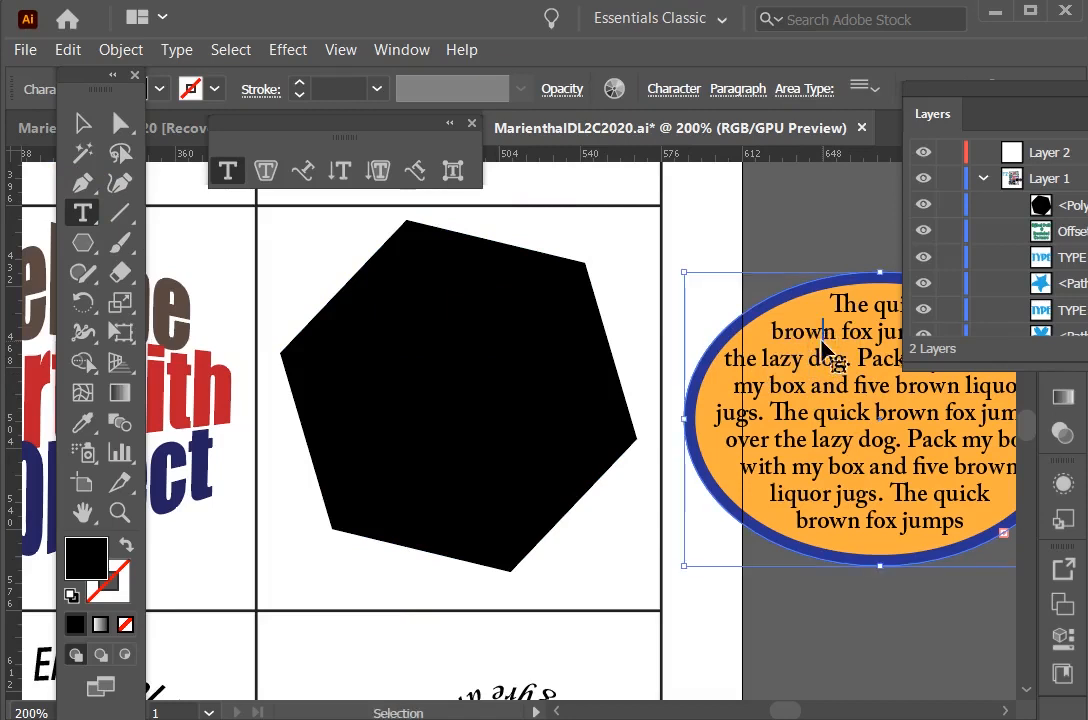
pyautogui.hotkey('ctrl', 'a')
pyautogui.press('ctrl')
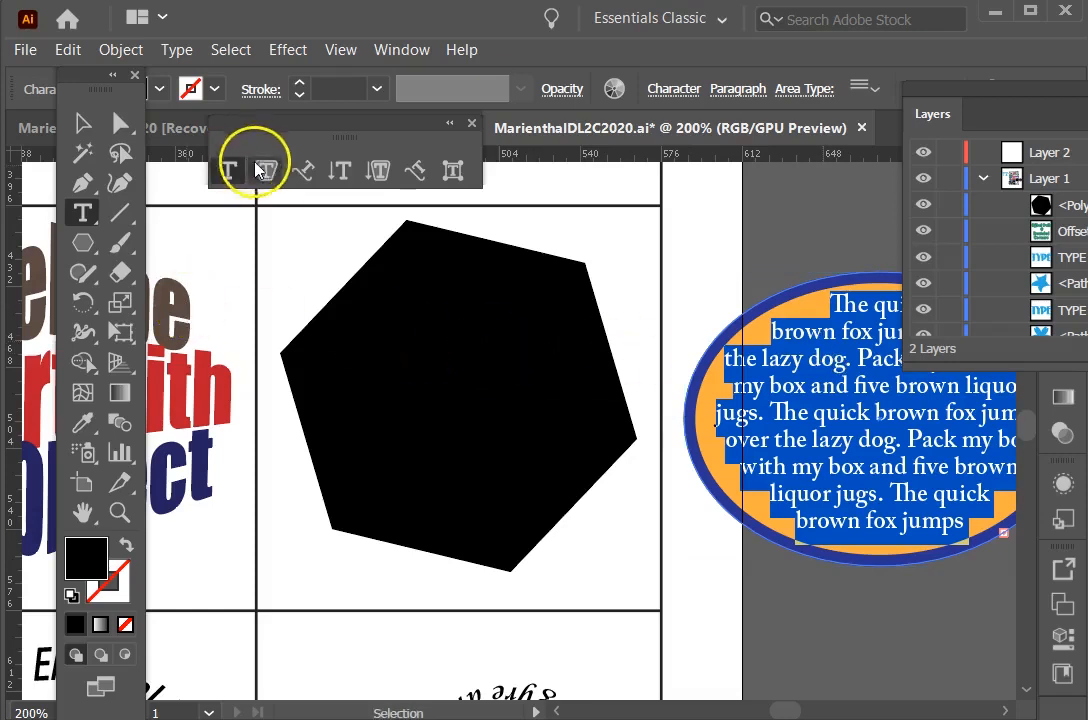
# Turn the hexagon into an area type frame filled with the copied text and rotate the frame slightly counterclockwise
pyautogui.click(267, 171)
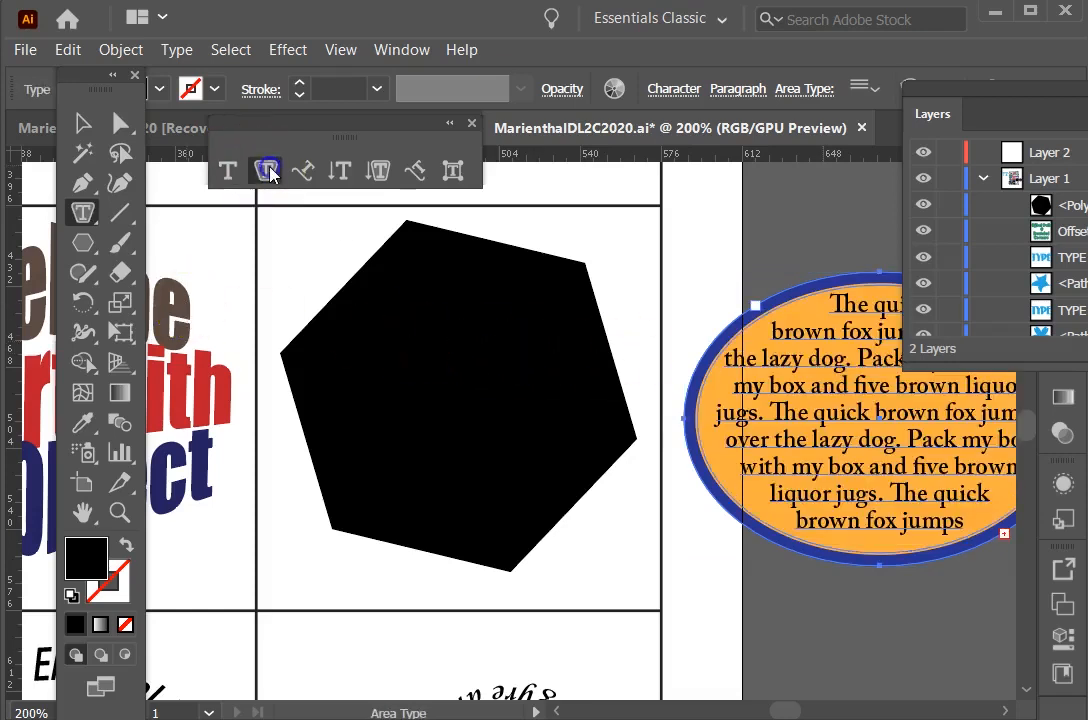
pyautogui.click(408, 229)
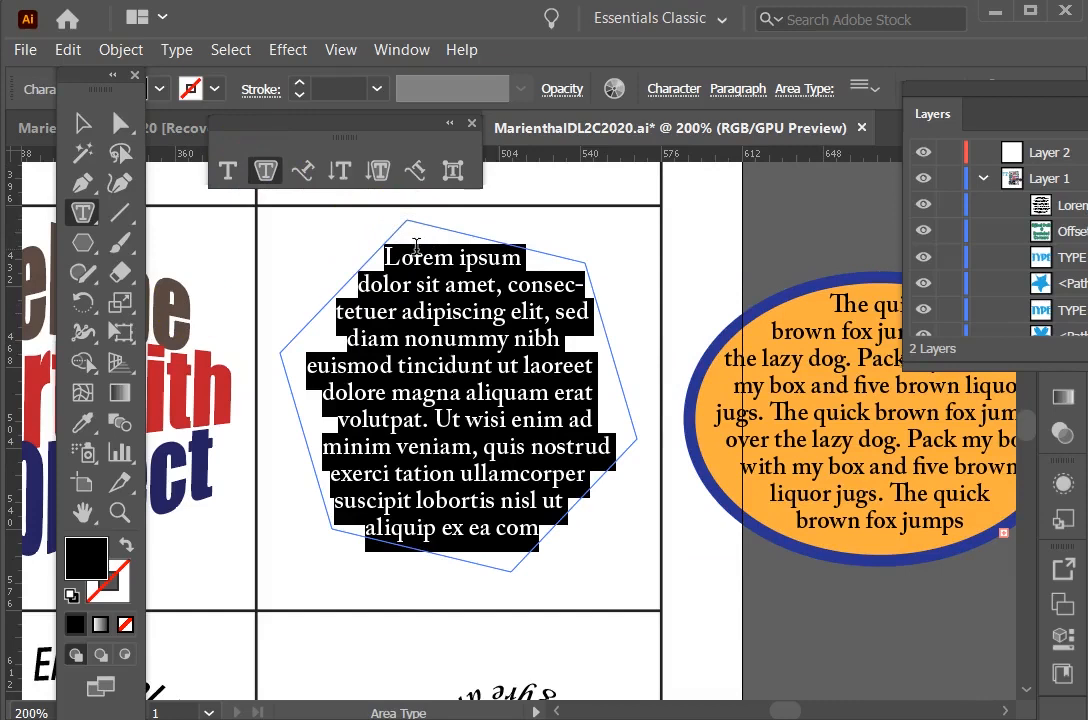
pyautogui.press('ctrl')
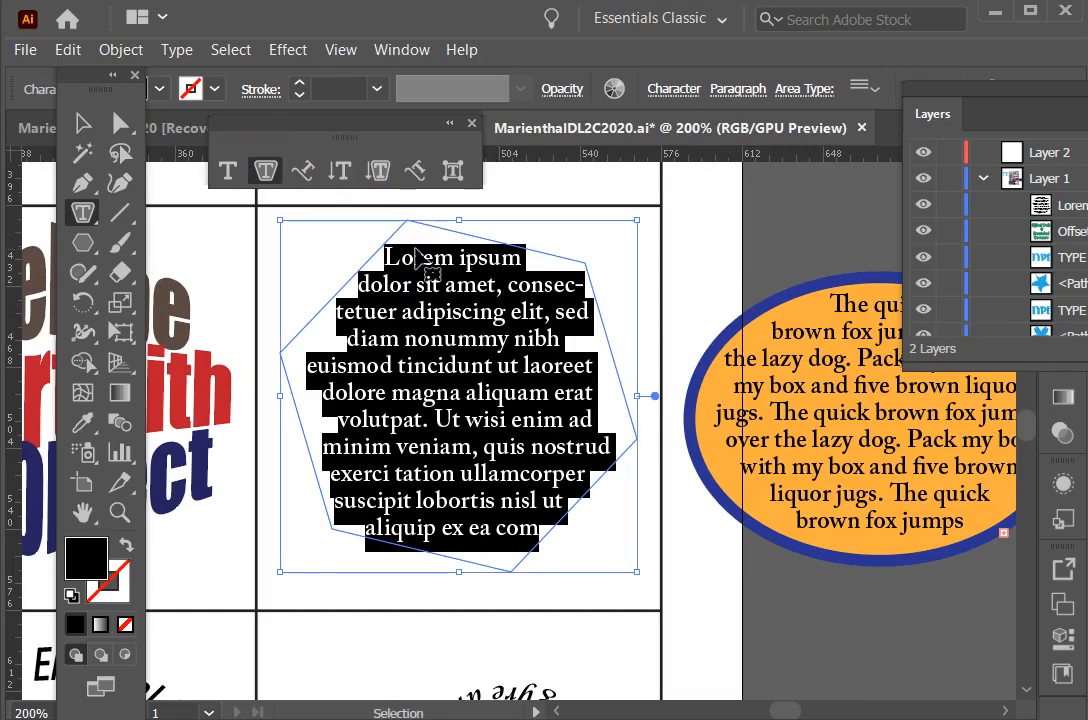
pyautogui.hotkey('ctrl', 'v')
pyautogui.click(83, 122)
pyautogui.moveTo(270, 572); pyautogui.dragTo(279, 585)
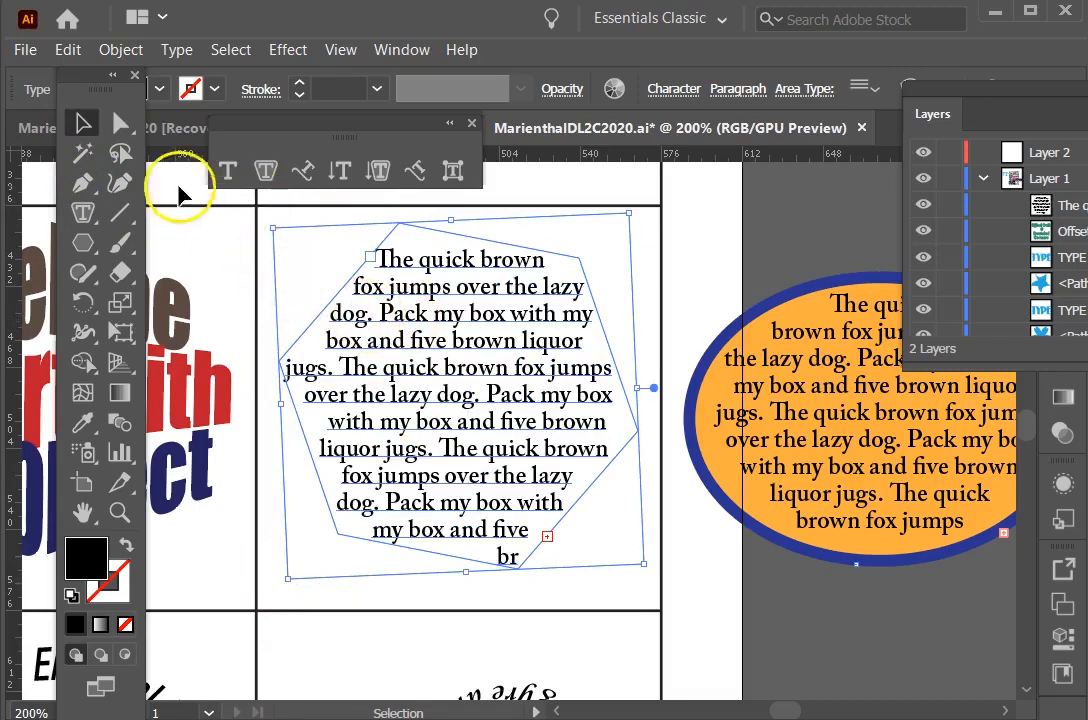
# Fill only the hexagon path behind the text with a light orange swatch
pyautogui.click(120, 122)
pyautogui.click(288, 258)
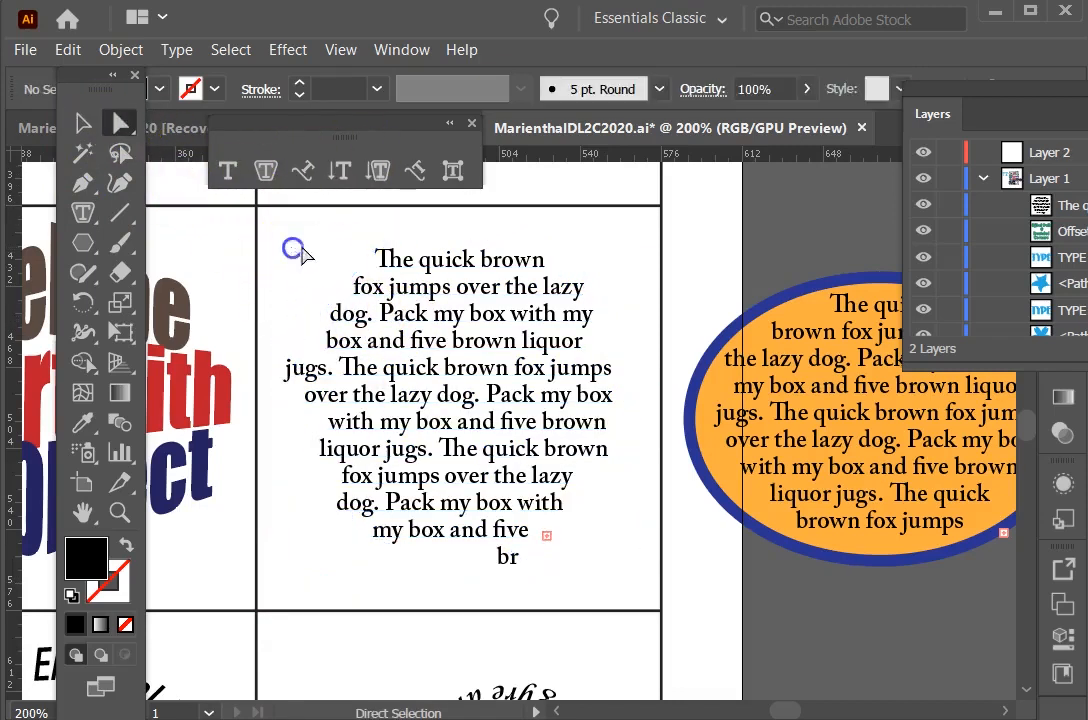
pyautogui.click(363, 262)
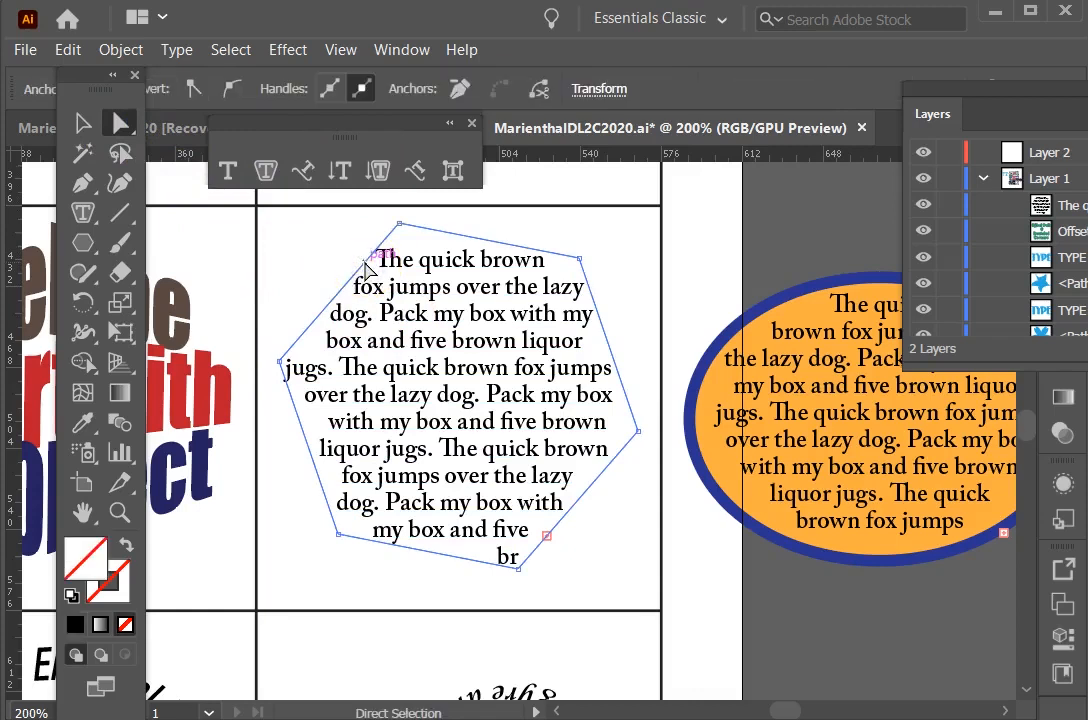
pyautogui.click(78, 563)
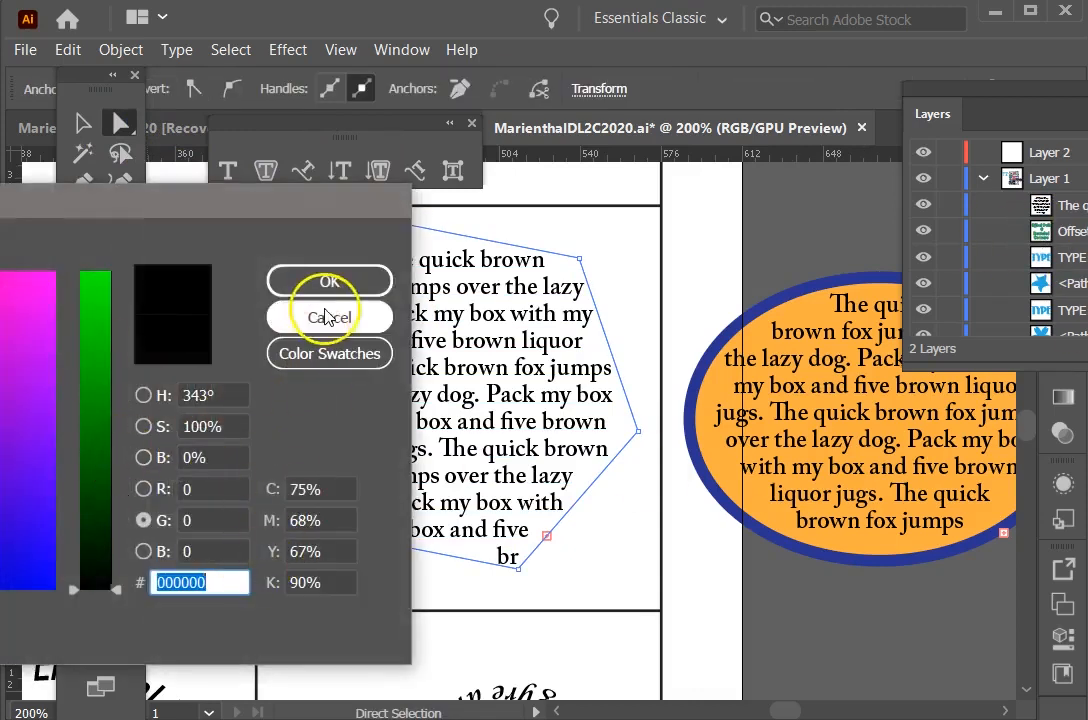
pyautogui.click(330, 353)
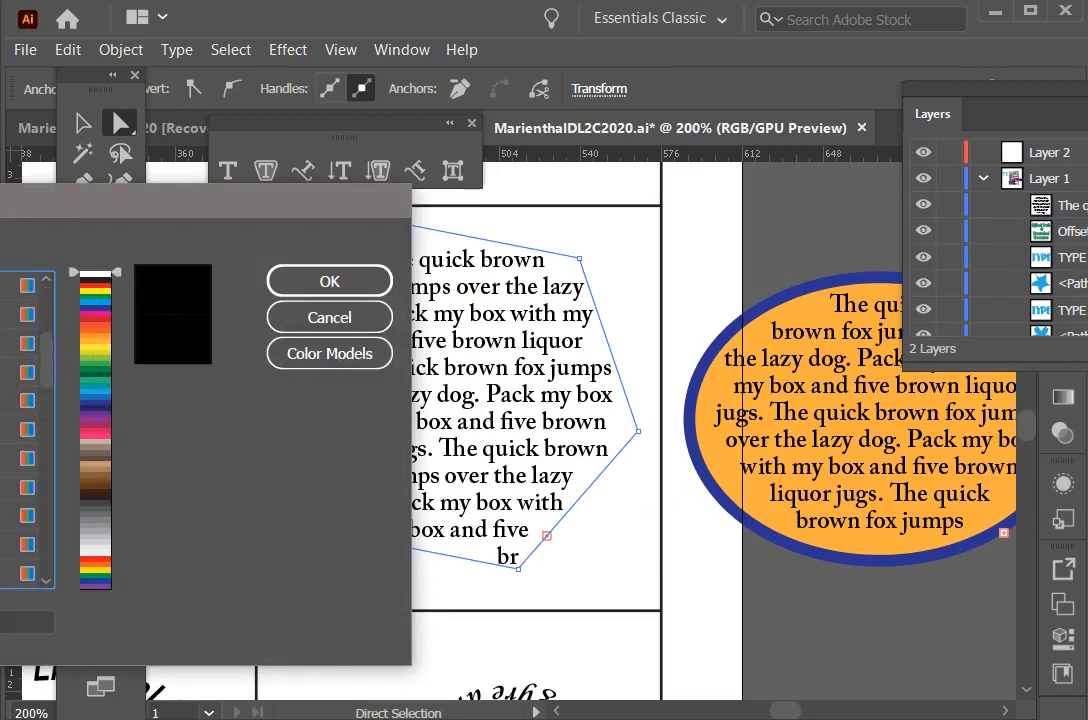
pyautogui.click(10, 372)
pyautogui.click(342, 286)
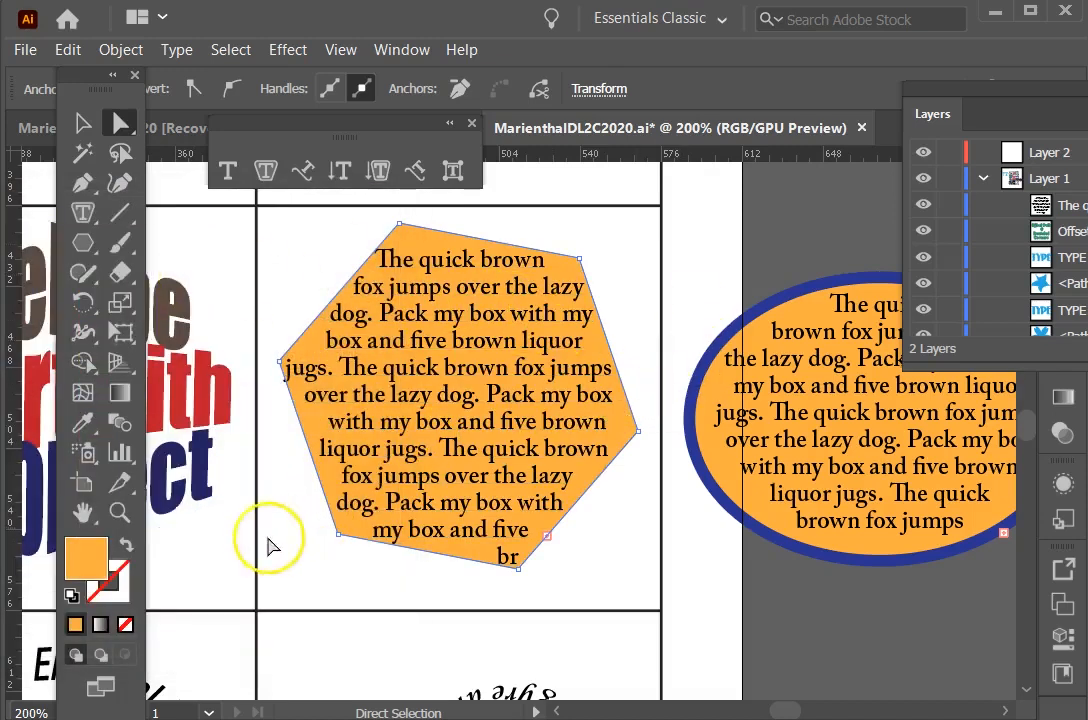
# Shift the hexagon's orange fill to a slightly yellower shade
pyautogui.doubleClick(88, 553)
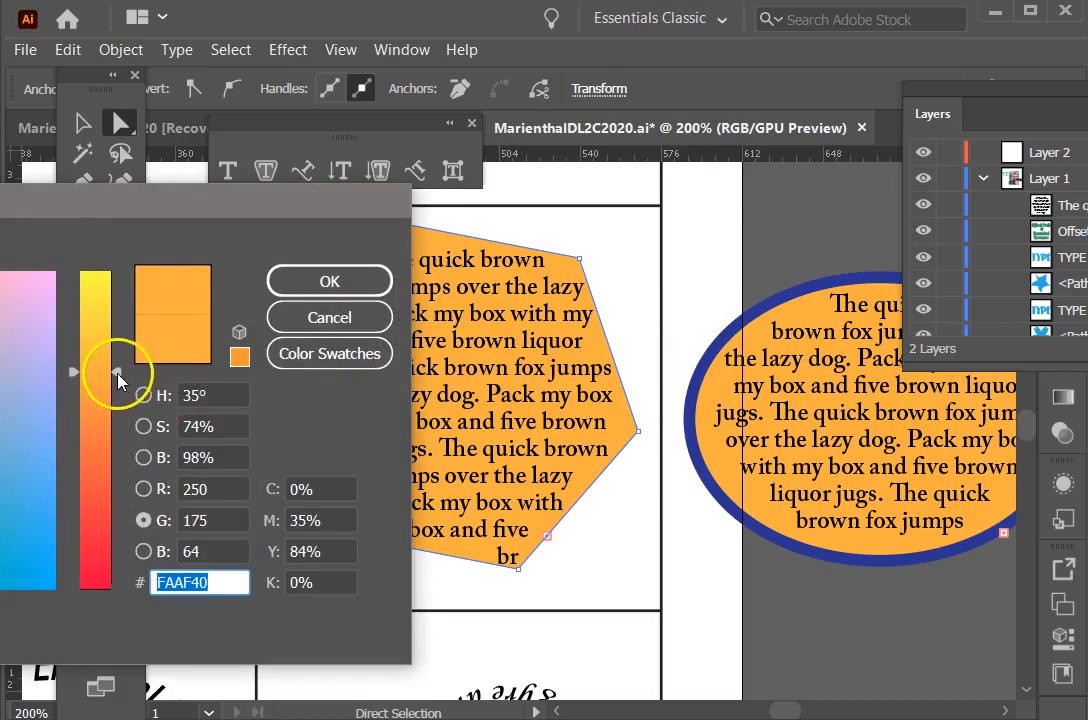
pyautogui.moveTo(120, 380); pyautogui.dragTo(118, 358)
pyautogui.click(290, 282)
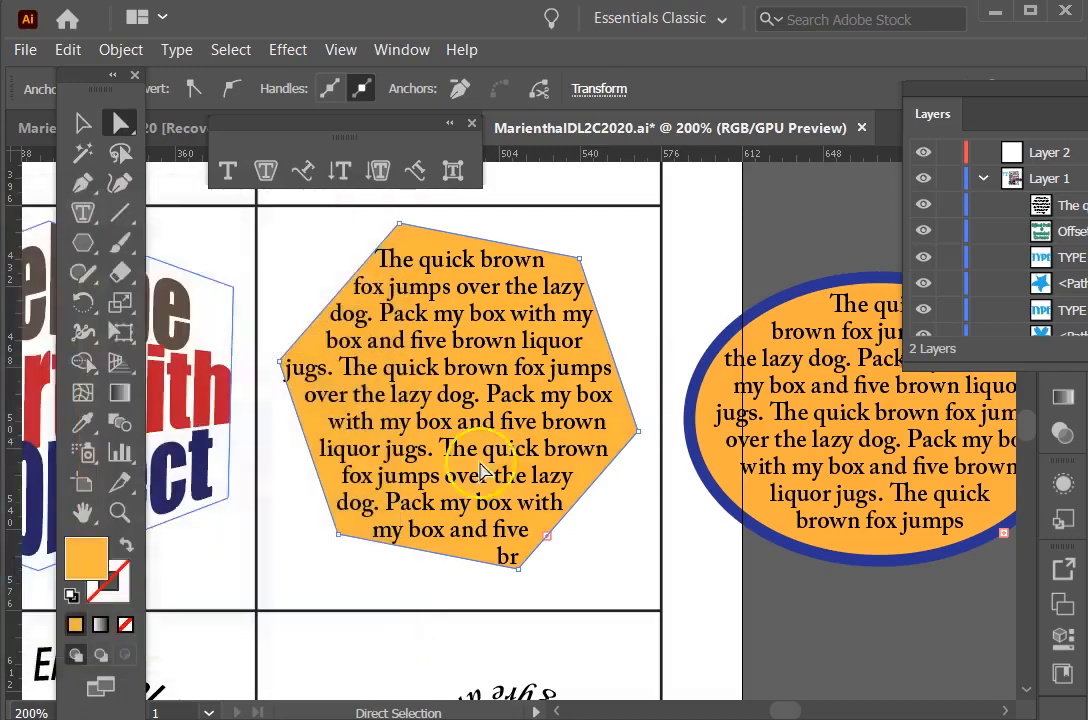
# Give the hexagon path a purple stroke with a weight of 8 pt
pyautogui.click(83, 578)
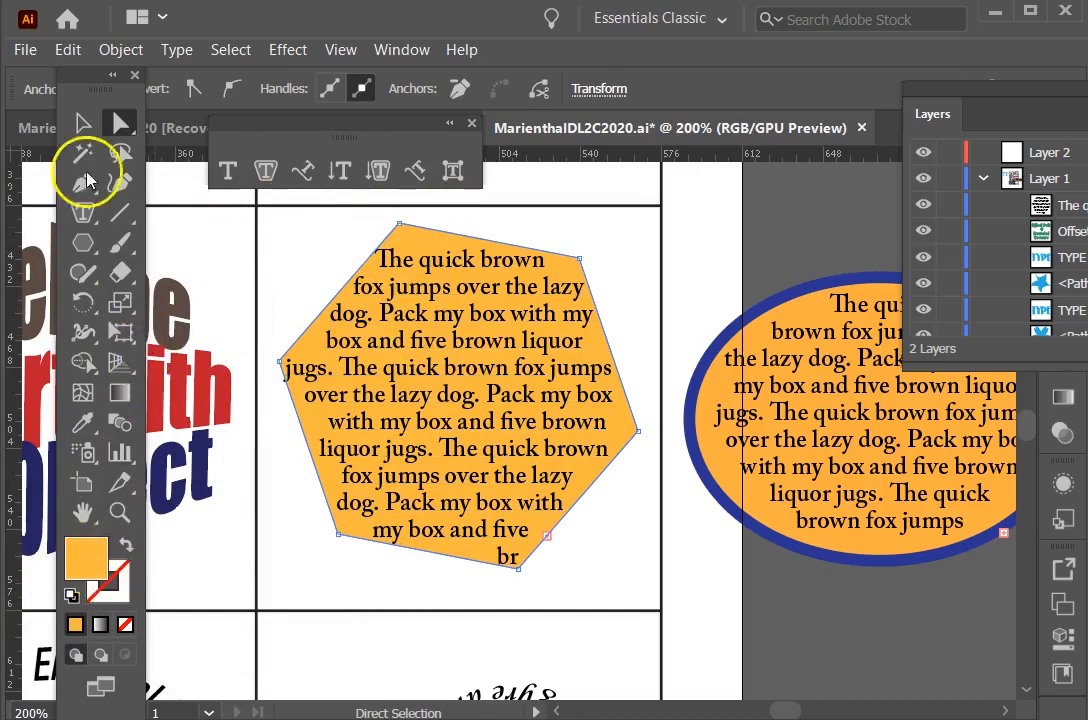
pyautogui.moveTo(977, 86); pyautogui.dragTo(956, 401)
pyautogui.click(1063, 241)
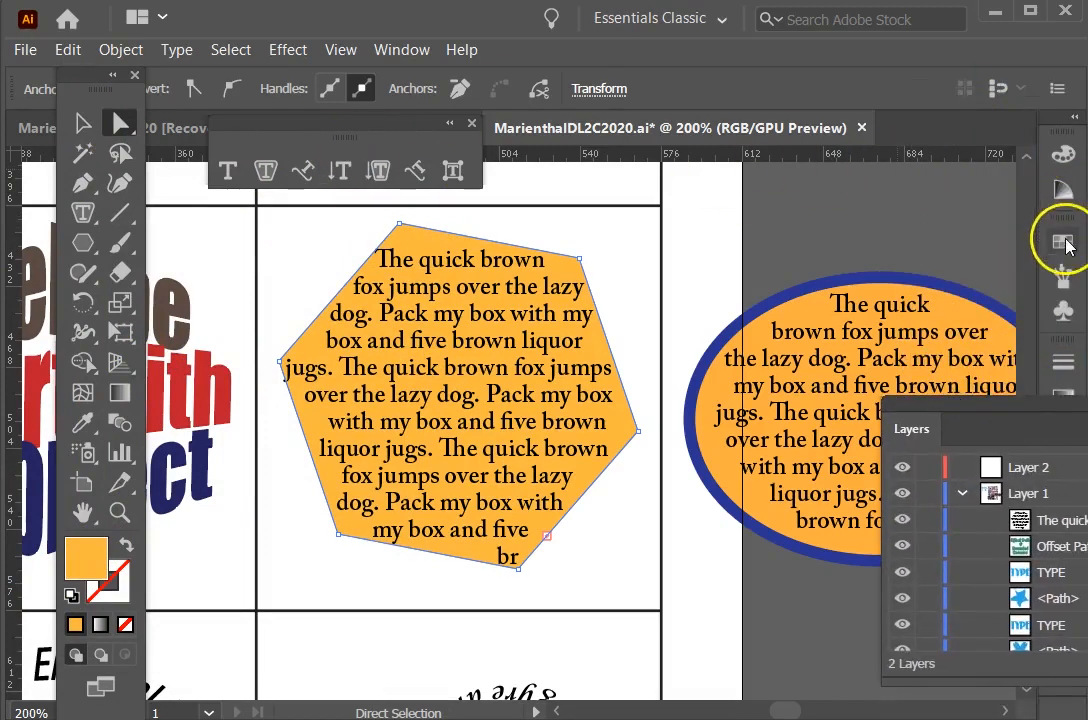
pyautogui.click(776, 286)
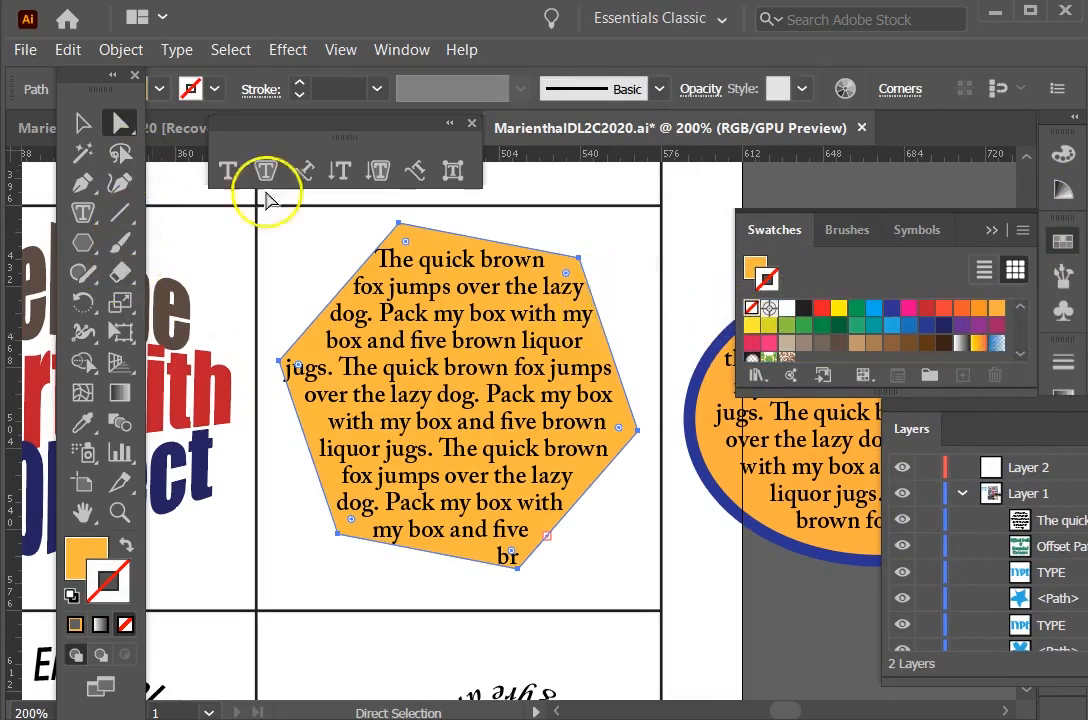
pyautogui.click(1063, 362)
pyautogui.click(814, 385)
pyautogui.click(814, 385)
pyautogui.click(814, 385)
pyautogui.click(814, 385)
pyautogui.click(814, 385)
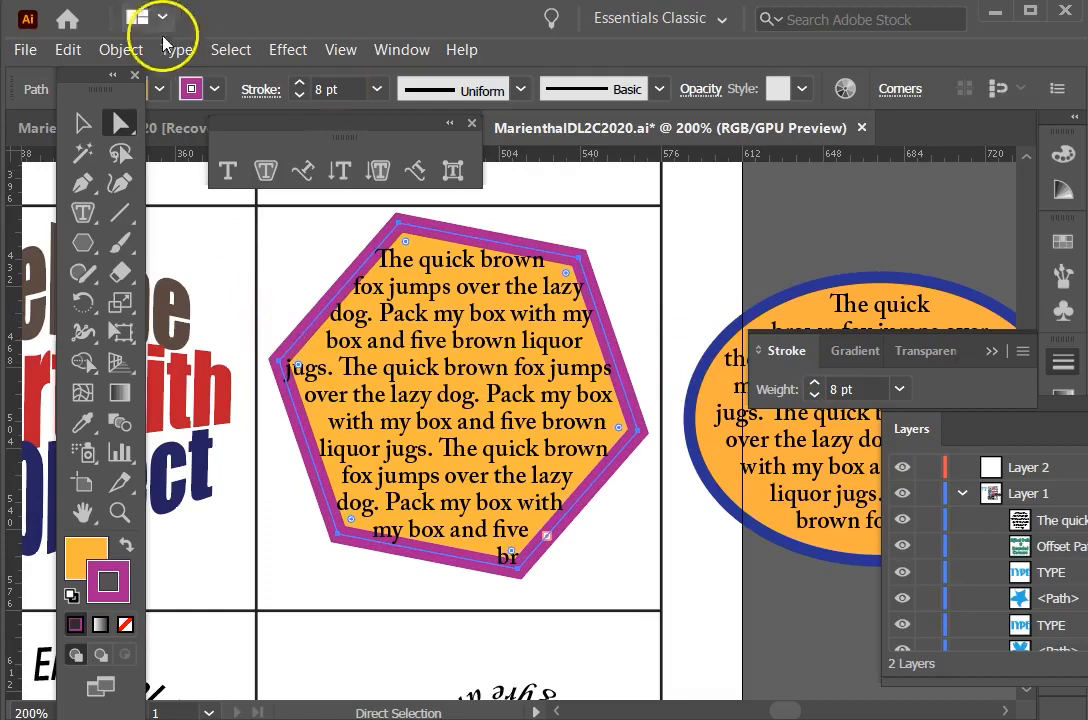
# Set the inset spacing of the hexagon's text to 5 pt in the Area Type Options
pyautogui.click(83, 122)
pyautogui.click(314, 247)
pyautogui.click(338, 285)
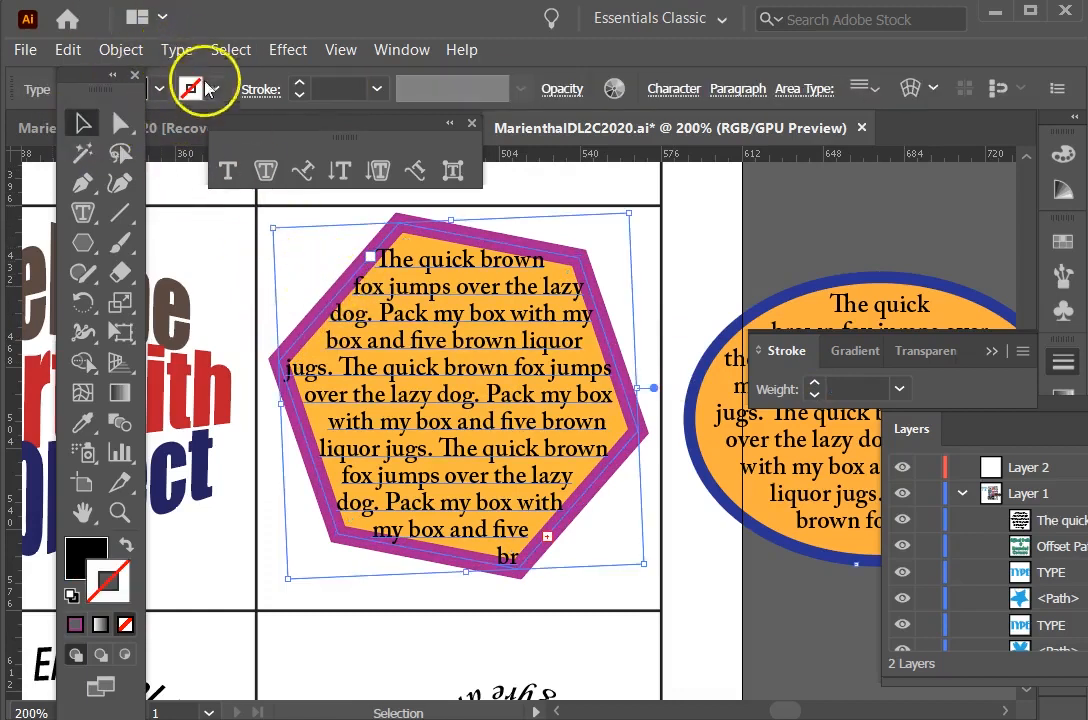
pyautogui.click(186, 50)
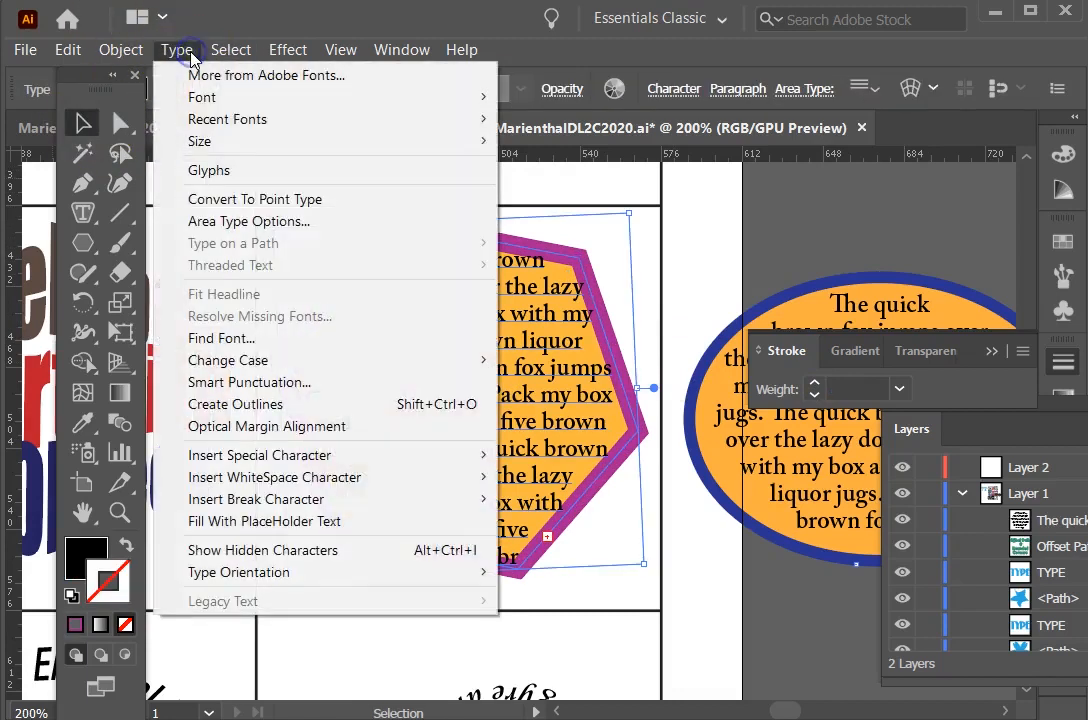
pyautogui.click(257, 224)
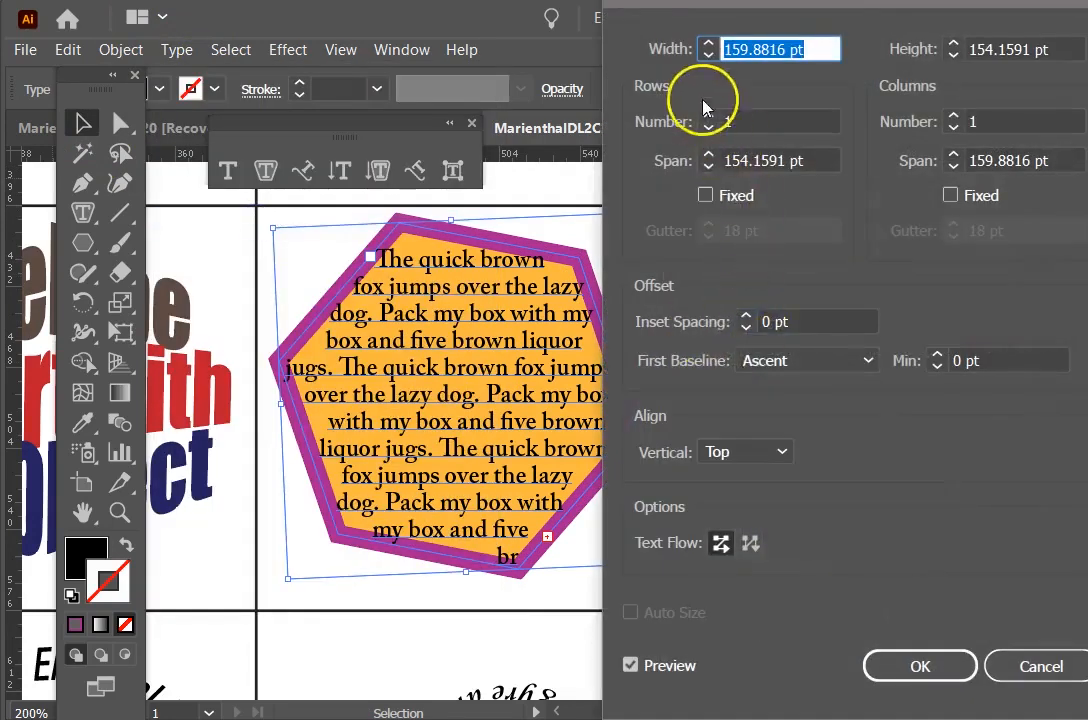
pyautogui.click(731, 325)
pyautogui.click(735, 320)
pyautogui.click(735, 320)
pyautogui.click(735, 320)
pyautogui.click(735, 320)
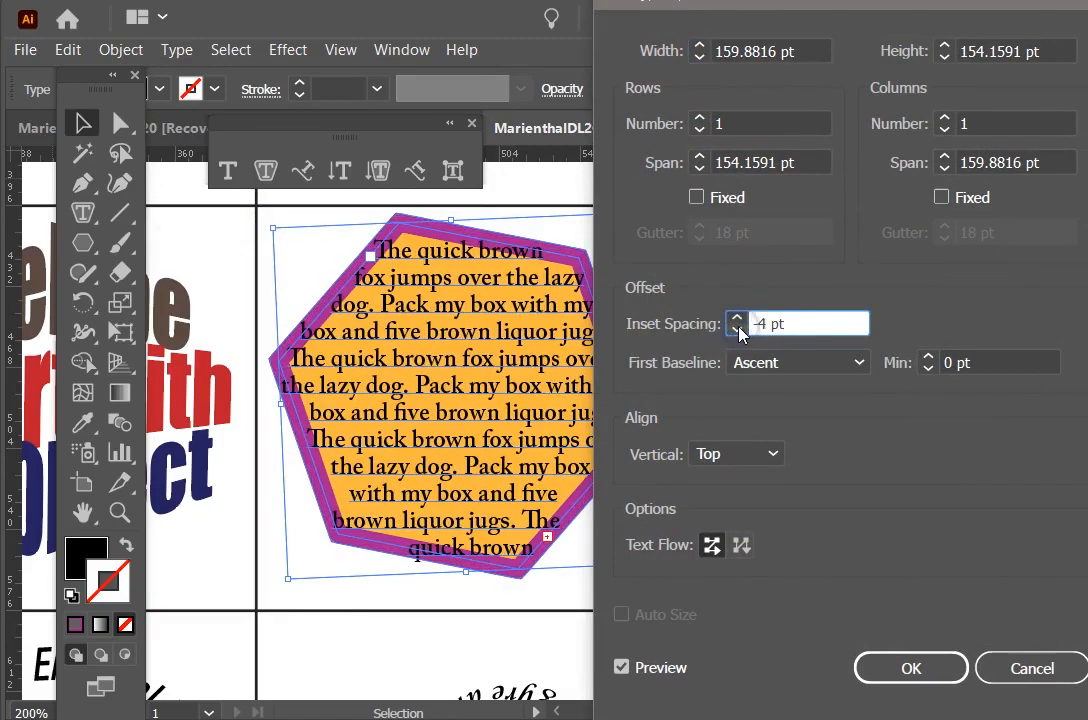
pyautogui.click(736, 318)
pyautogui.click(736, 329)
pyautogui.click(736, 329)
pyautogui.click(736, 329)
pyautogui.click(735, 319)
pyautogui.click(735, 319)
pyautogui.click(735, 319)
pyautogui.click(735, 319)
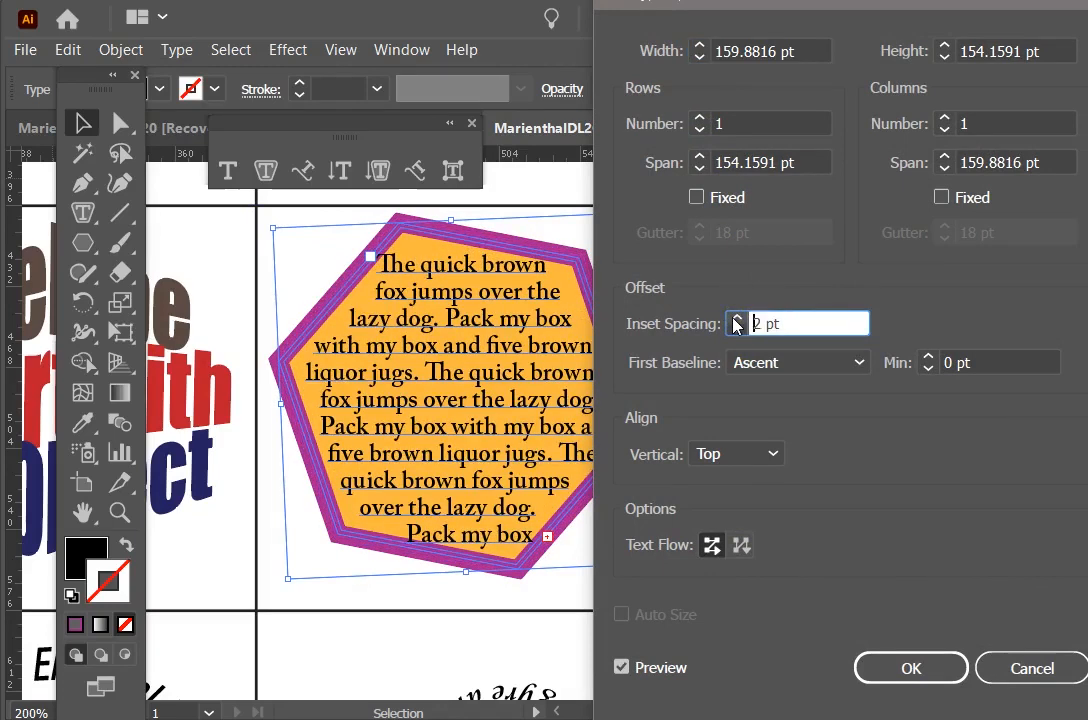
pyautogui.click(736, 319)
pyautogui.click(736, 319)
pyautogui.click(736, 319)
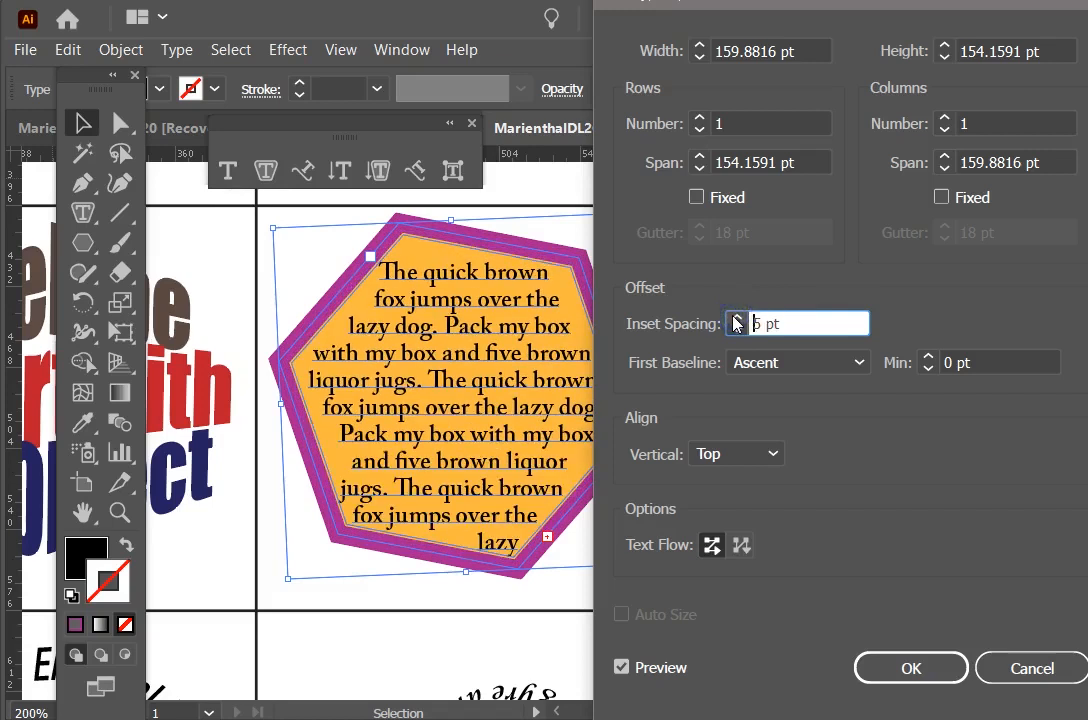
# Set the vertical alignment of the hexagon's text to Center
pyautogui.moveTo(840, 4); pyautogui.dragTo(886, 0)
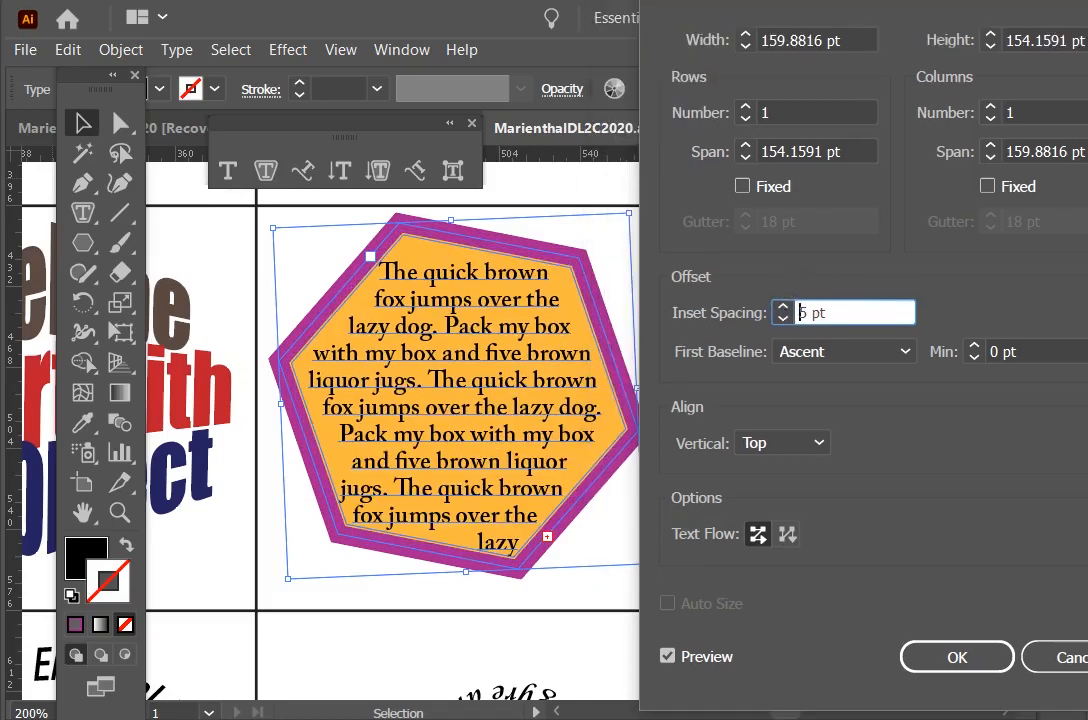
pyautogui.click(757, 443)
pyautogui.click(771, 500)
pyautogui.click(767, 445)
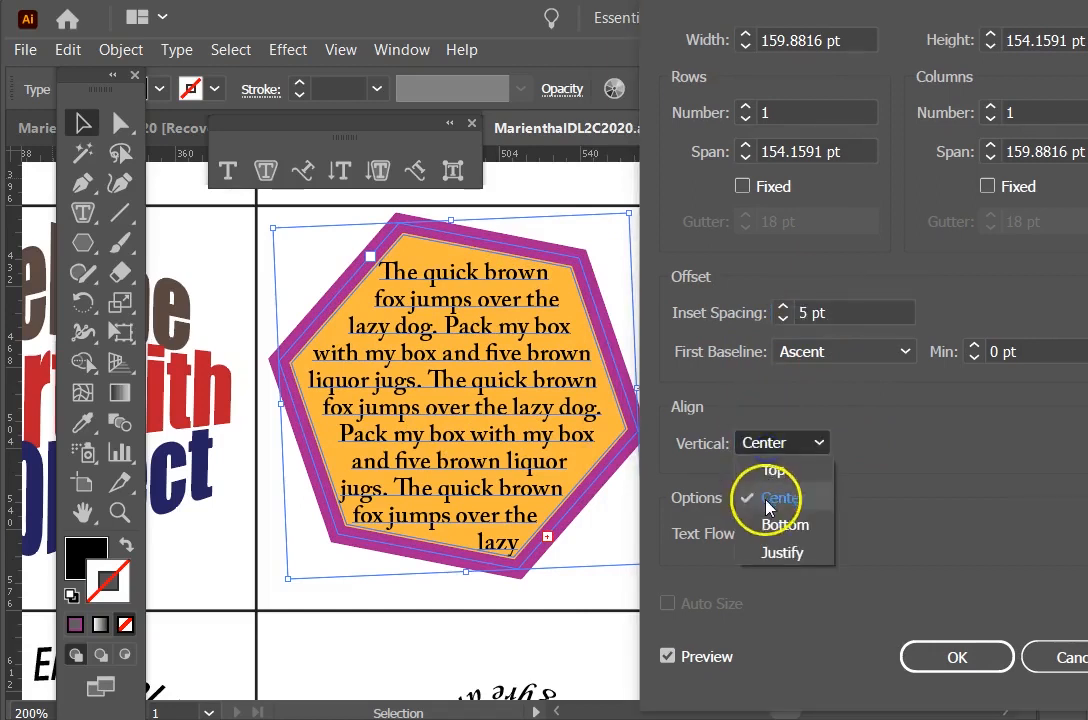
pyautogui.click(477, 459)
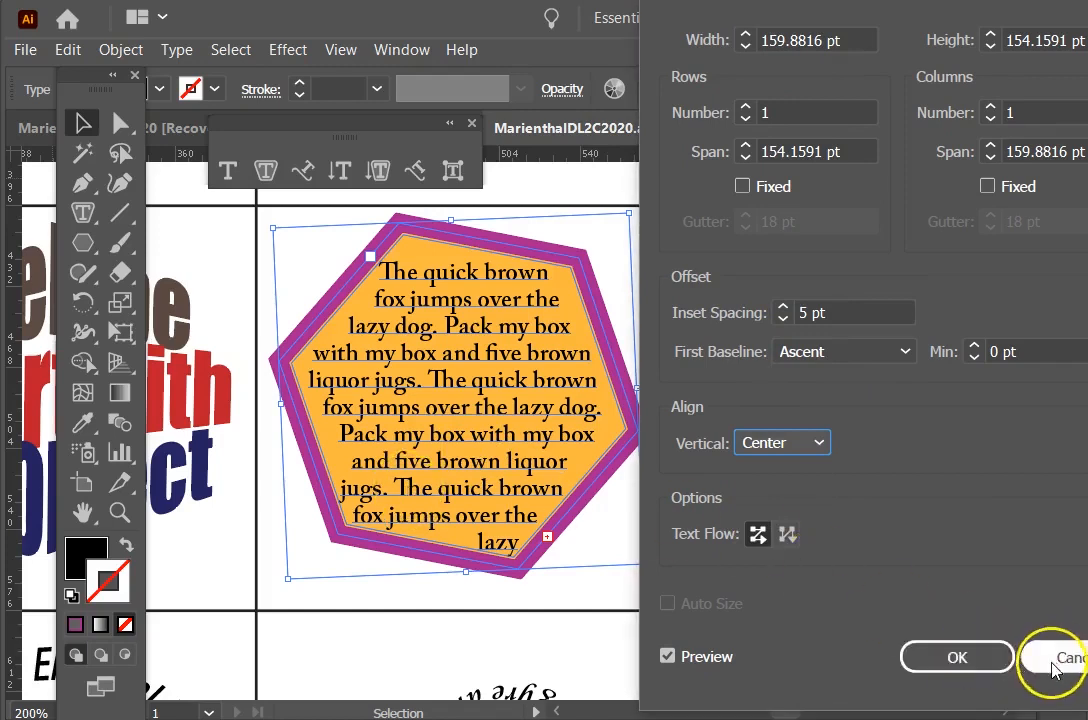
# Apply the area type options and delete the hexagon's text from the third "The quick brown" to its end
pyautogui.click(957, 657)
pyautogui.doubleClick(400, 480)
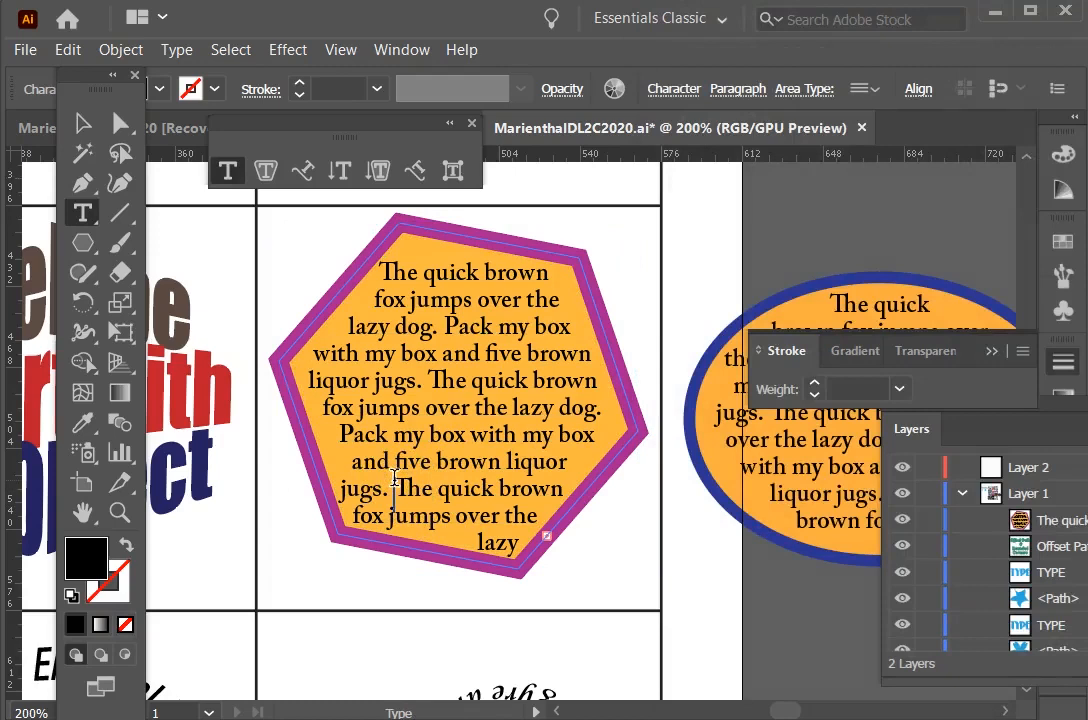
pyautogui.click(419, 484)
pyautogui.press('ctrl')
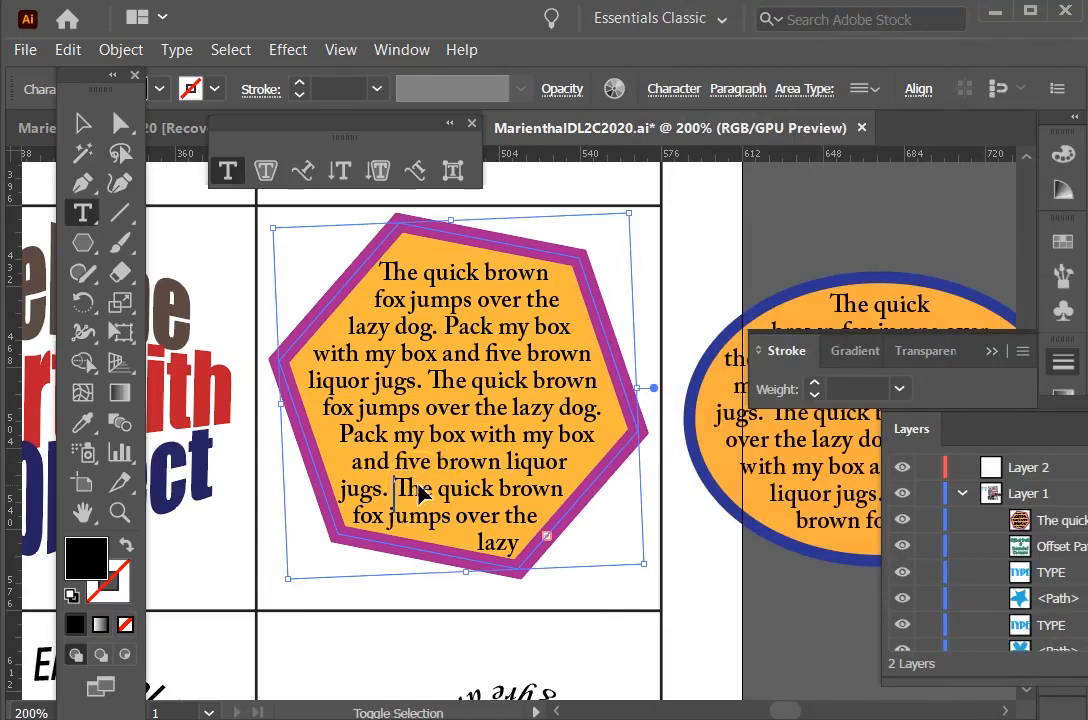
pyautogui.hotkey('ctrl', 'shift', 'End')
pyautogui.press('BackSpace')
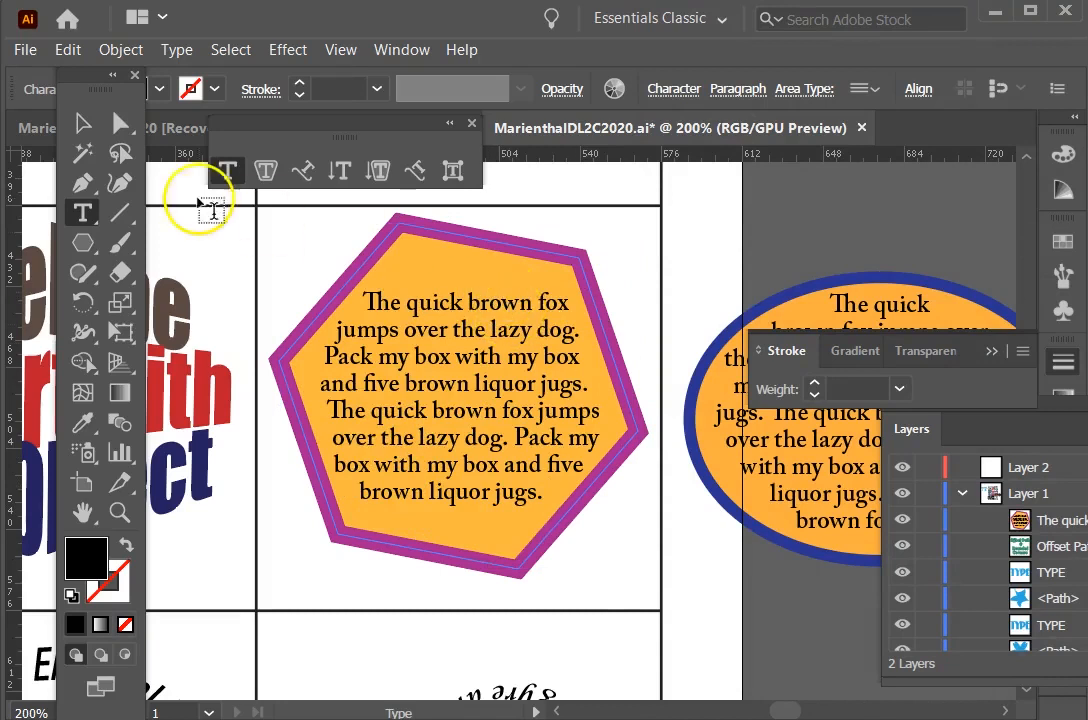
# Reopen the Area Type Options for the hexagon's text and set its vertical alignment to Top
pyautogui.click(84, 121)
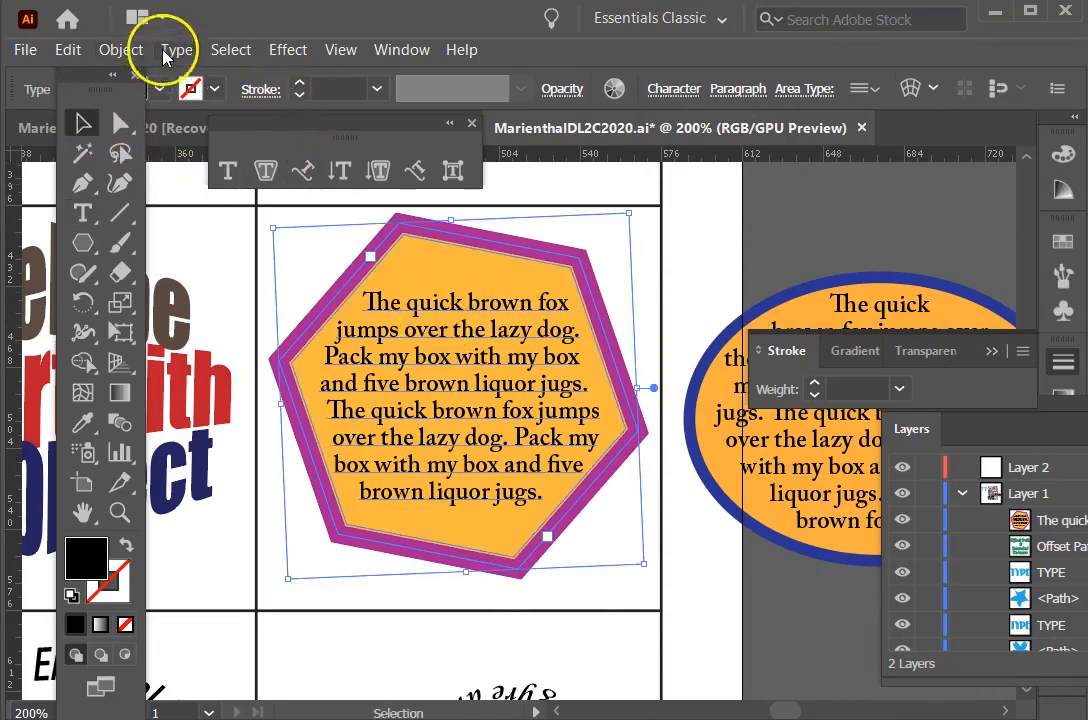
pyautogui.click(170, 50)
pyautogui.click(245, 218)
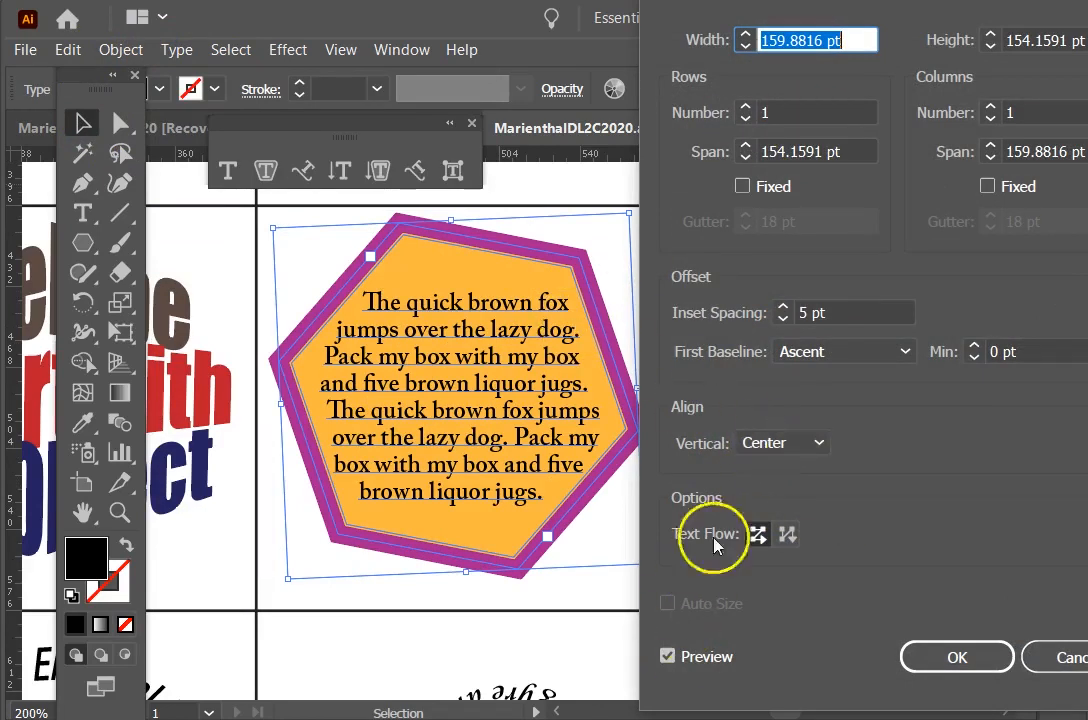
pyautogui.click(781, 443)
pyautogui.click(792, 469)
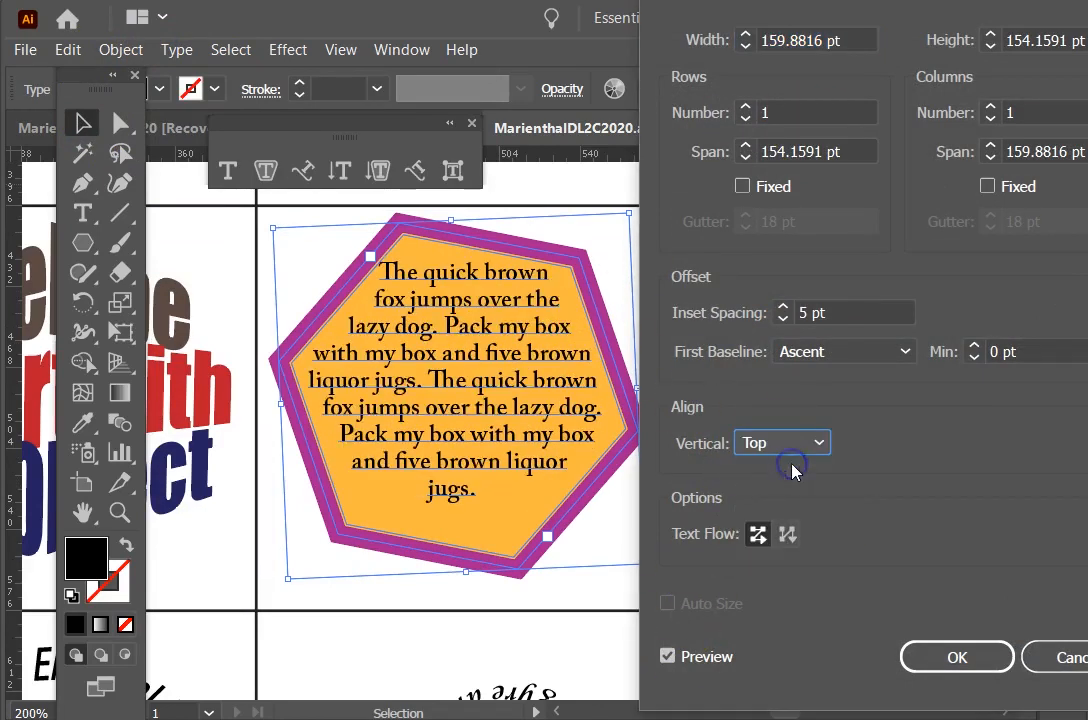
# Try Justify as the vertical alignment of the hexagon's text and return it to Top
pyautogui.click(770, 450)
pyautogui.click(785, 517)
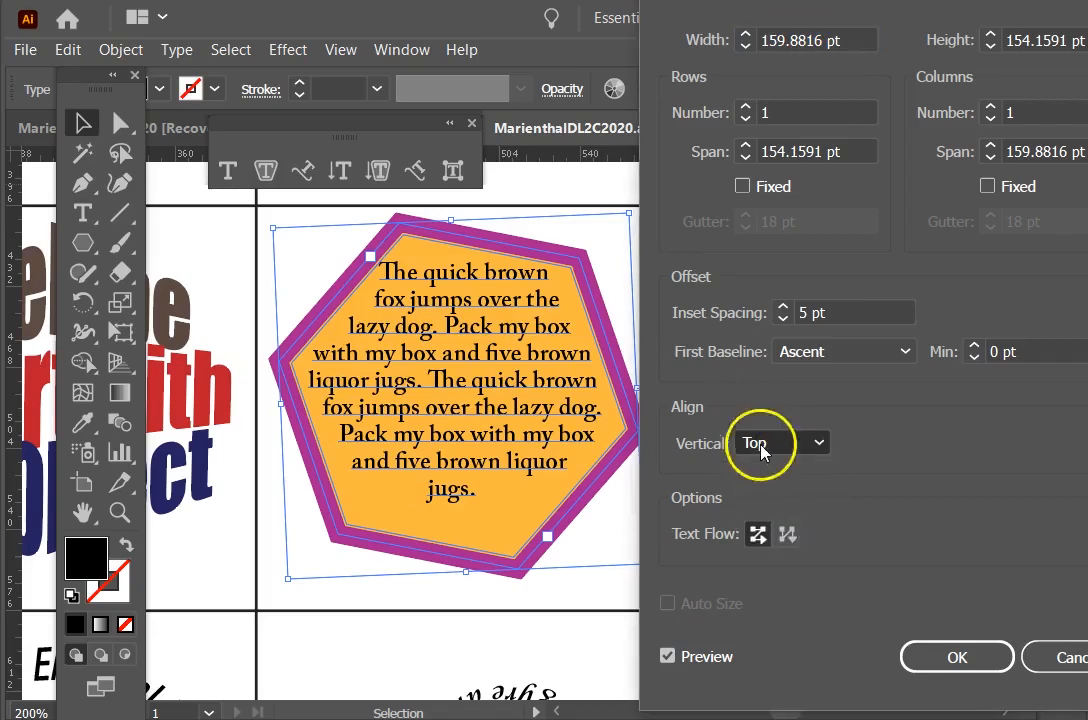
pyautogui.click(760, 450)
pyautogui.click(782, 551)
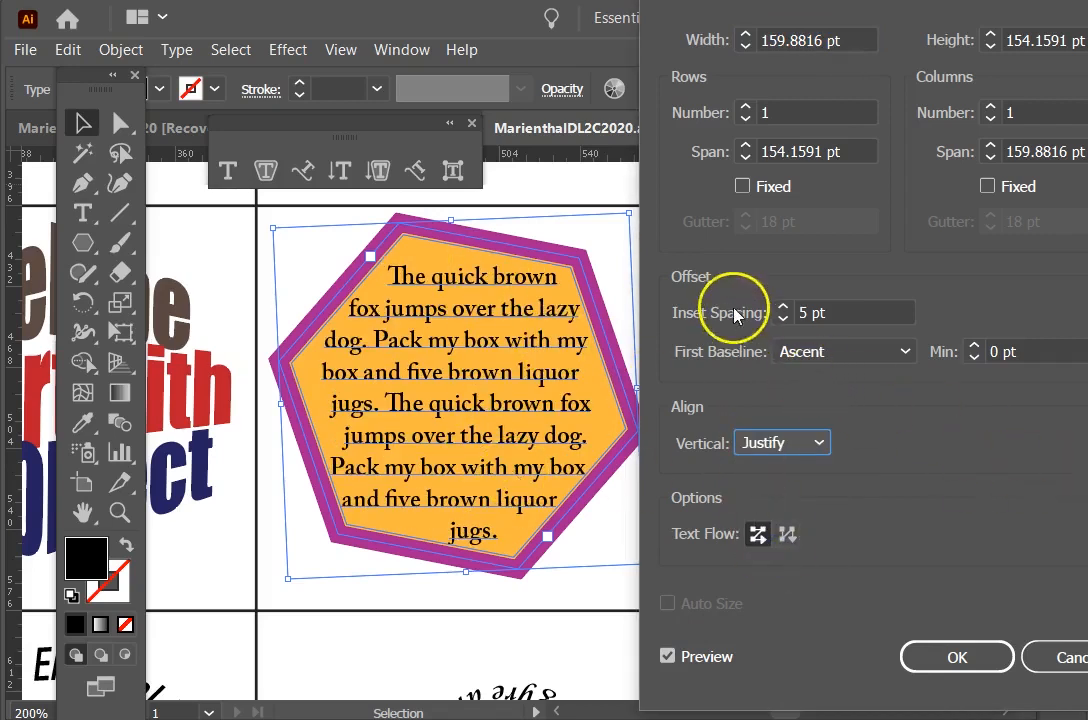
pyautogui.click(775, 443)
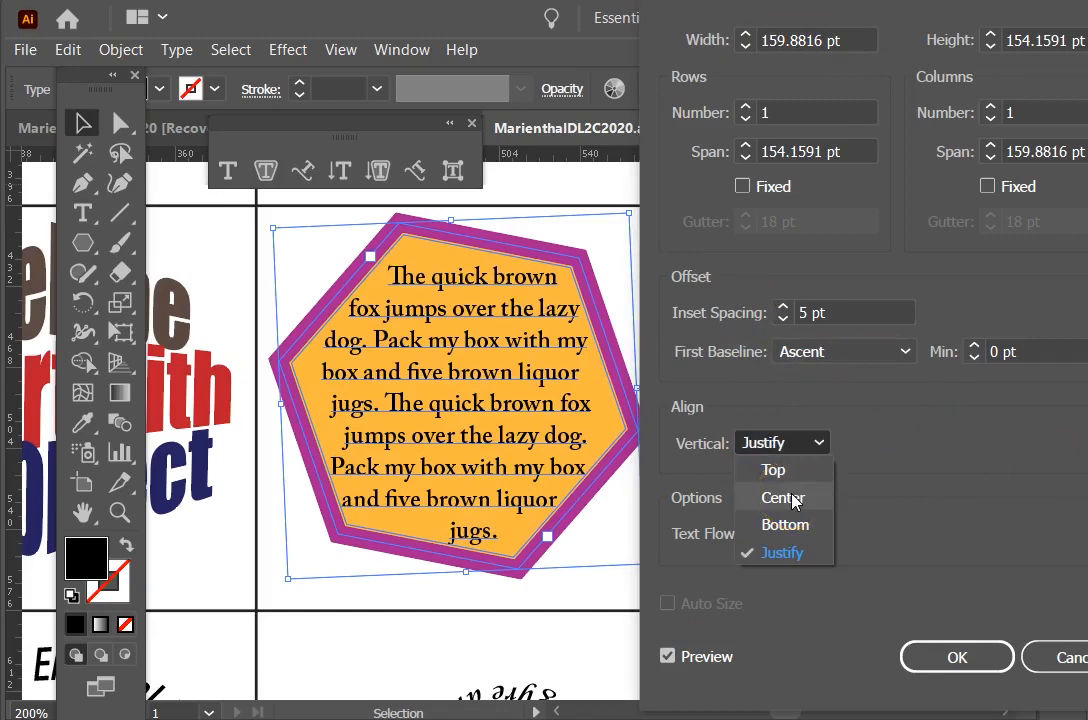
pyautogui.click(770, 470)
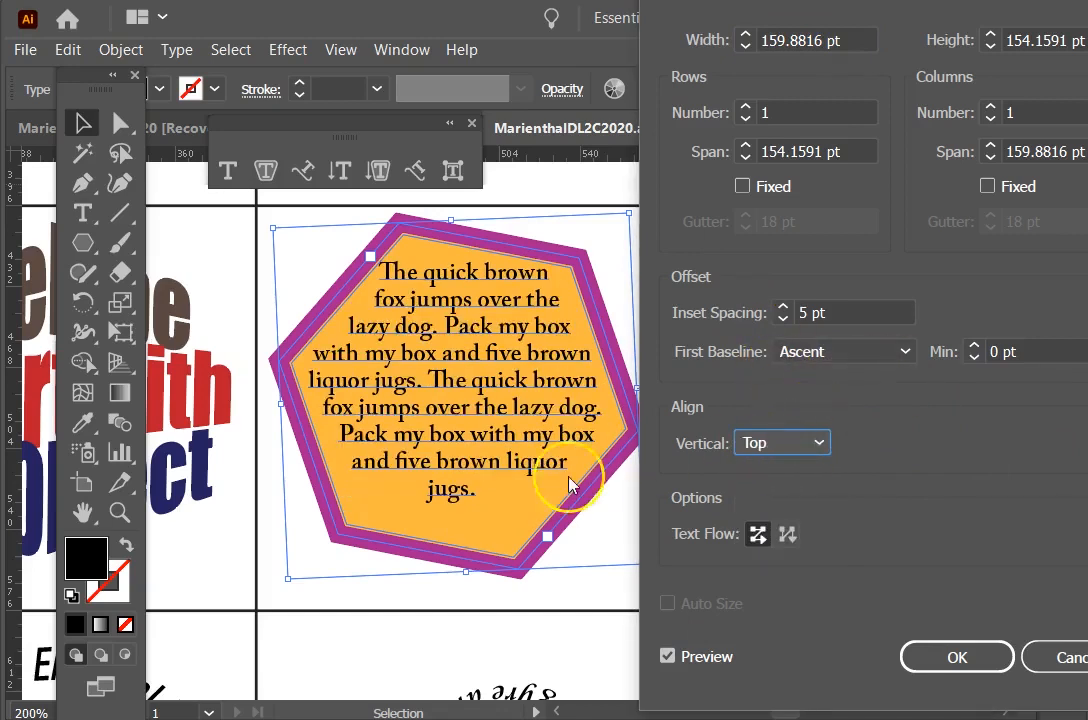
# Compare Cap Height and x Height as the first baseline of the hexagon's text, leaving it on x Height
pyautogui.click(782, 445)
pyautogui.click(902, 418)
pyautogui.click(838, 356)
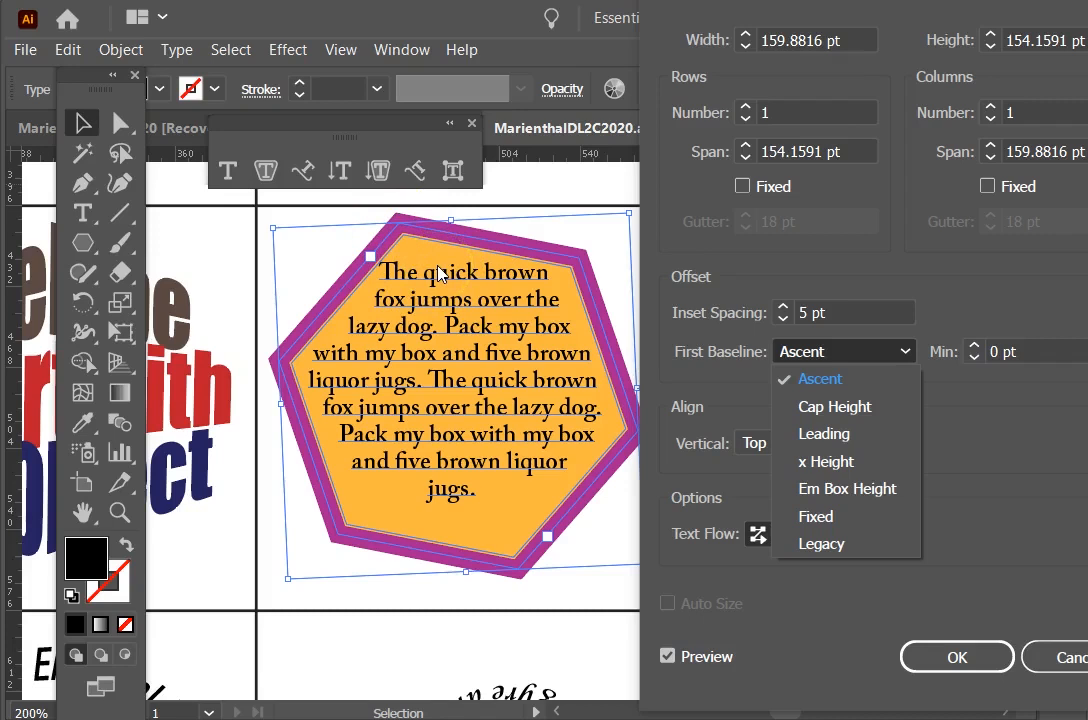
pyautogui.click(829, 407)
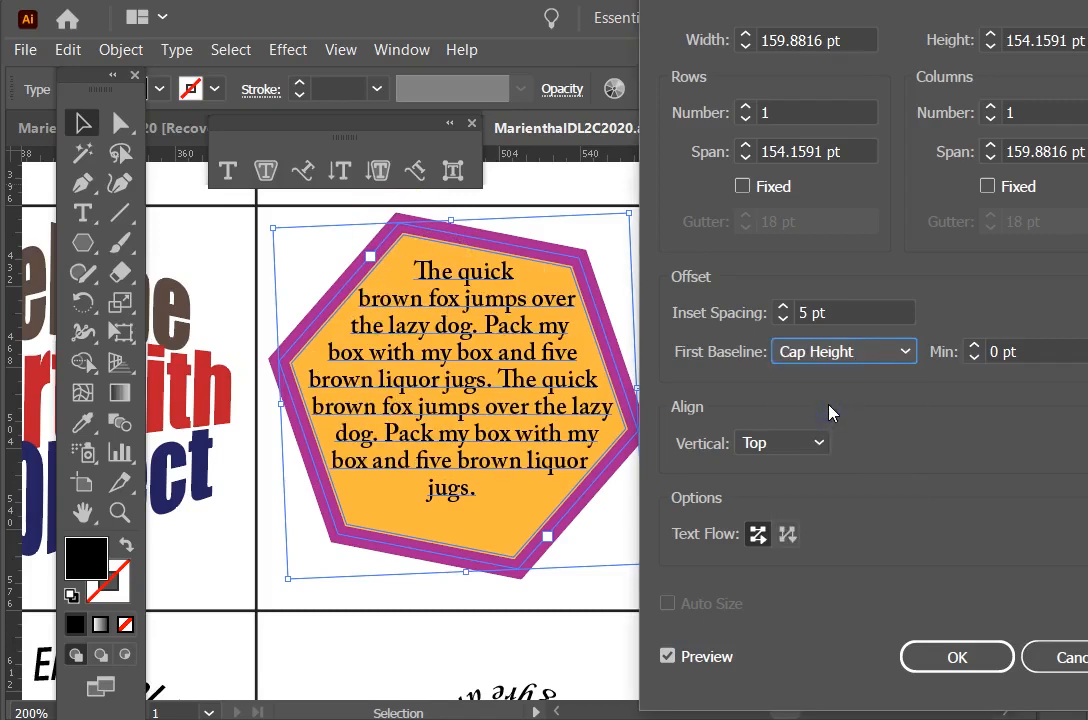
pyautogui.click(803, 358)
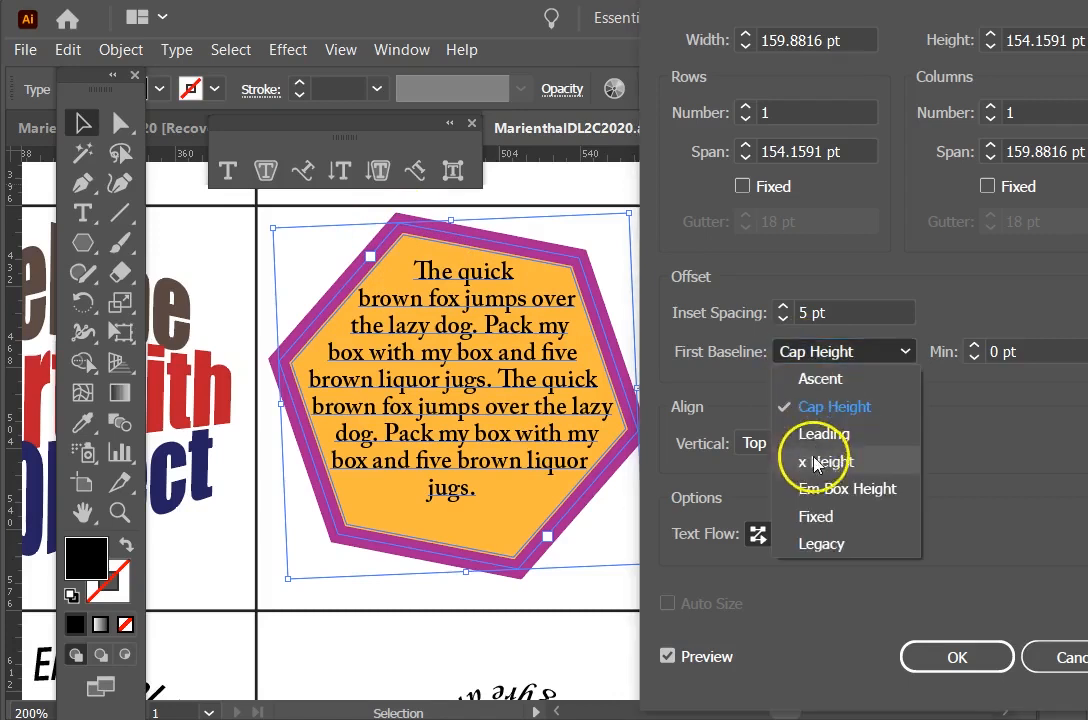
pyautogui.click(818, 462)
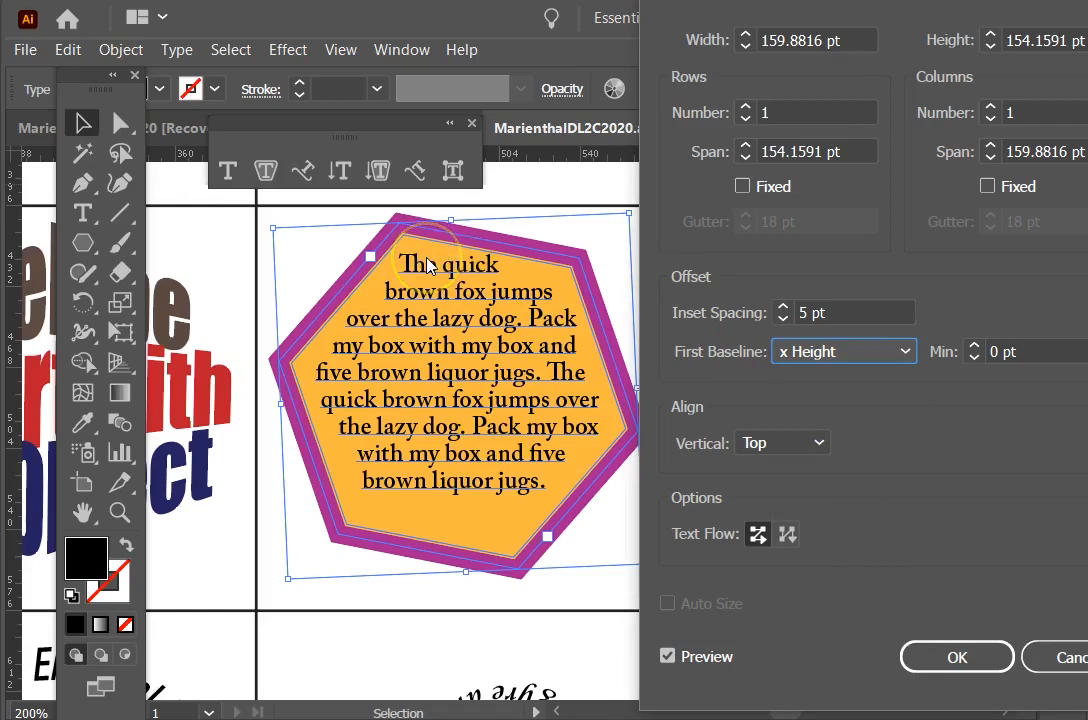
# Switch the vertical alignment of the hexagon's text between Center and Top, ending on Center
pyautogui.click(787, 452)
pyautogui.click(771, 494)
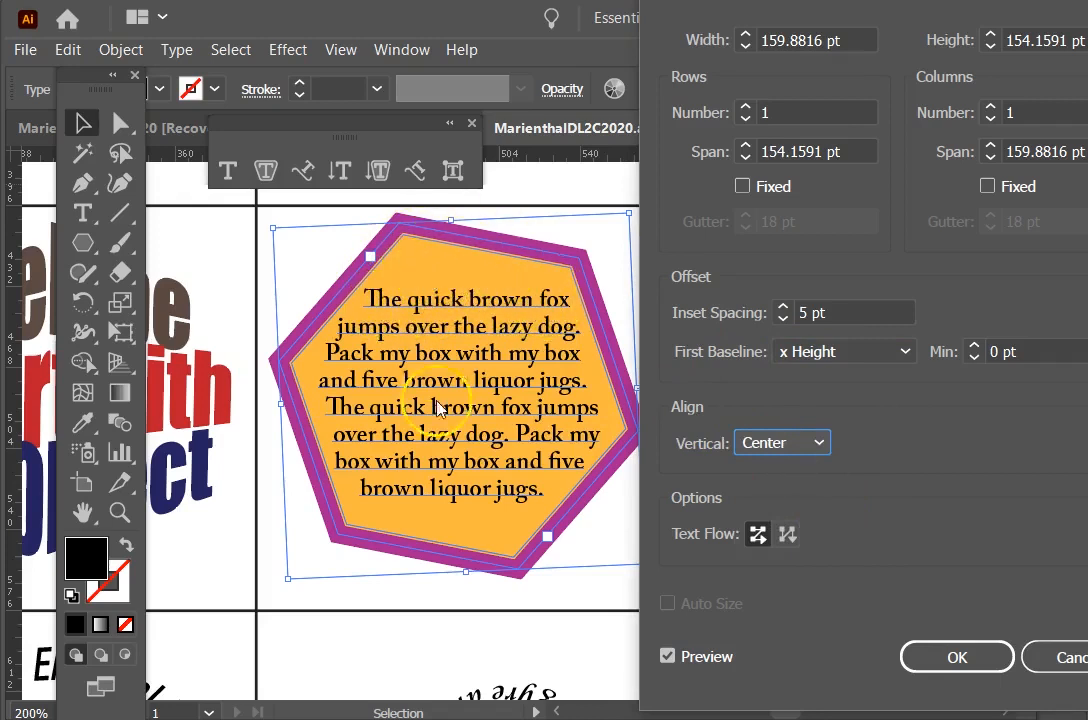
pyautogui.click(758, 449)
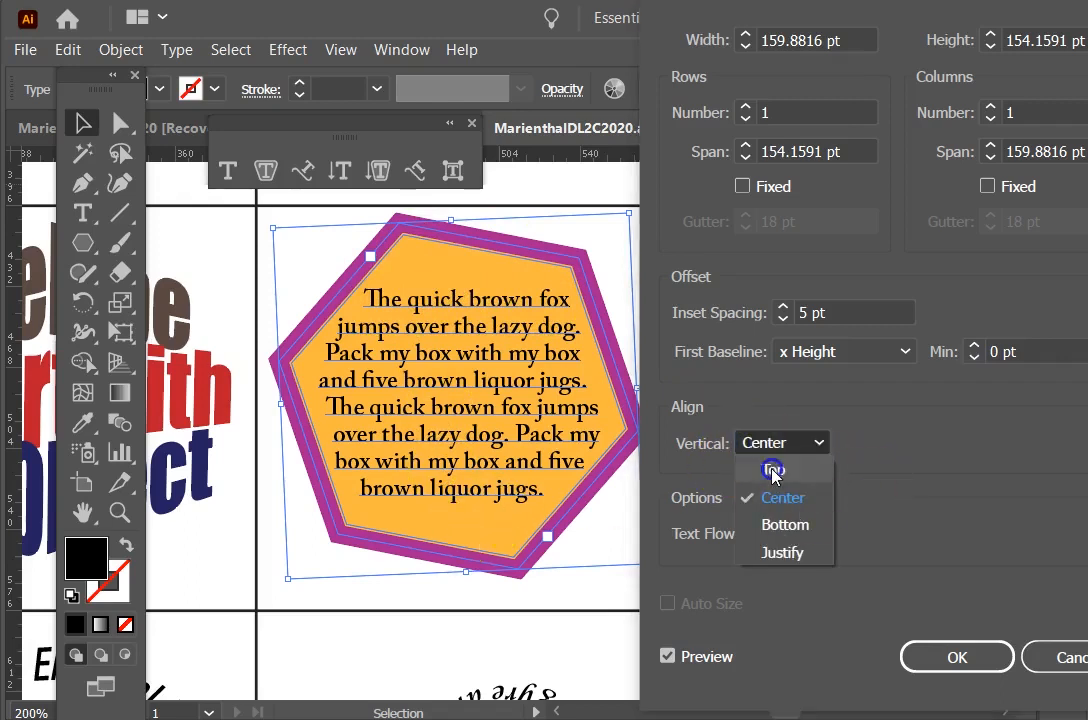
pyautogui.click(772, 470)
pyautogui.click(787, 445)
pyautogui.click(778, 496)
# Try Cap Height as the text's first baseline, and change it to Fixed with a minimum of 9 pt
pyautogui.click(840, 351)
pyautogui.click(819, 407)
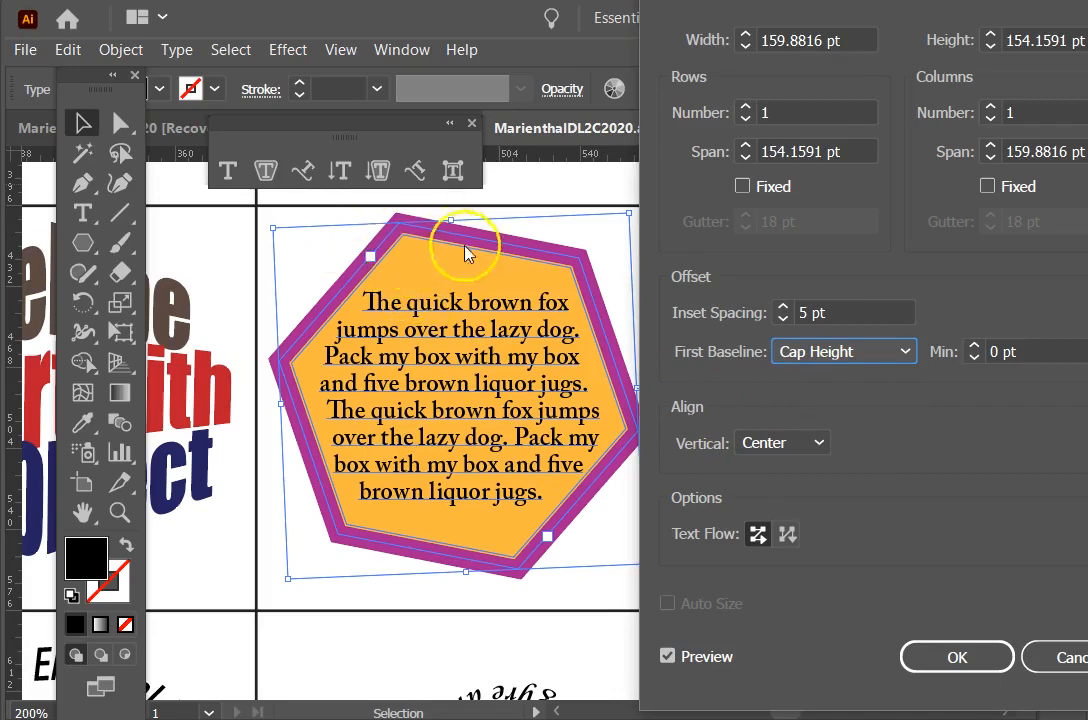
pyautogui.click(787, 355)
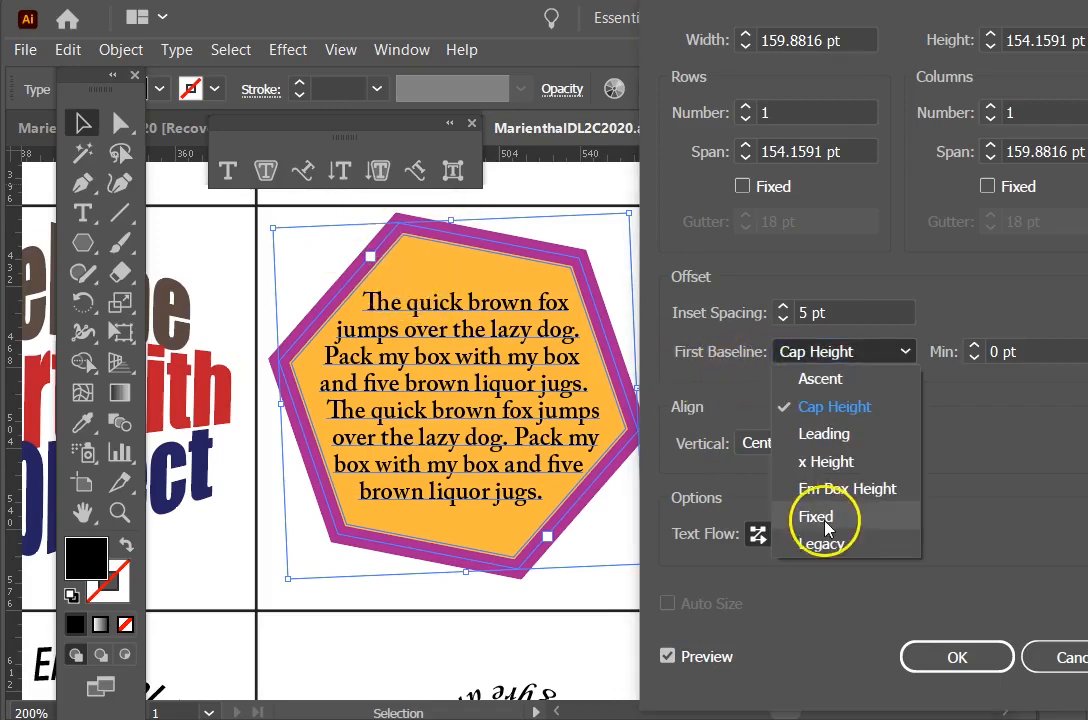
pyautogui.click(826, 518)
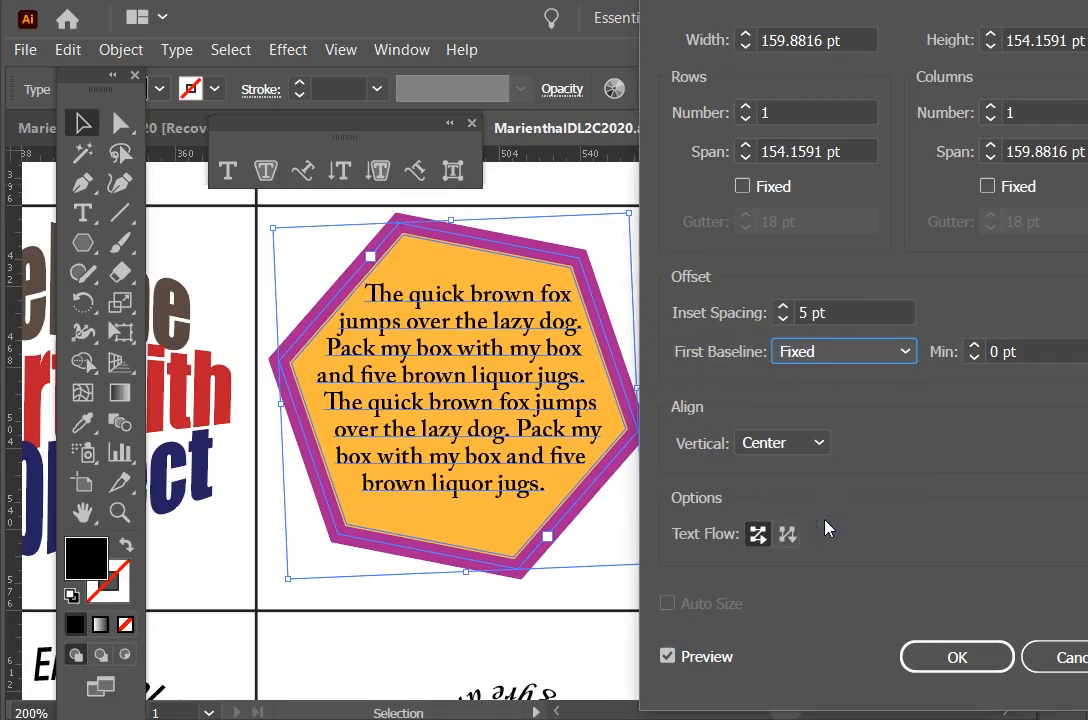
pyautogui.click(978, 340)
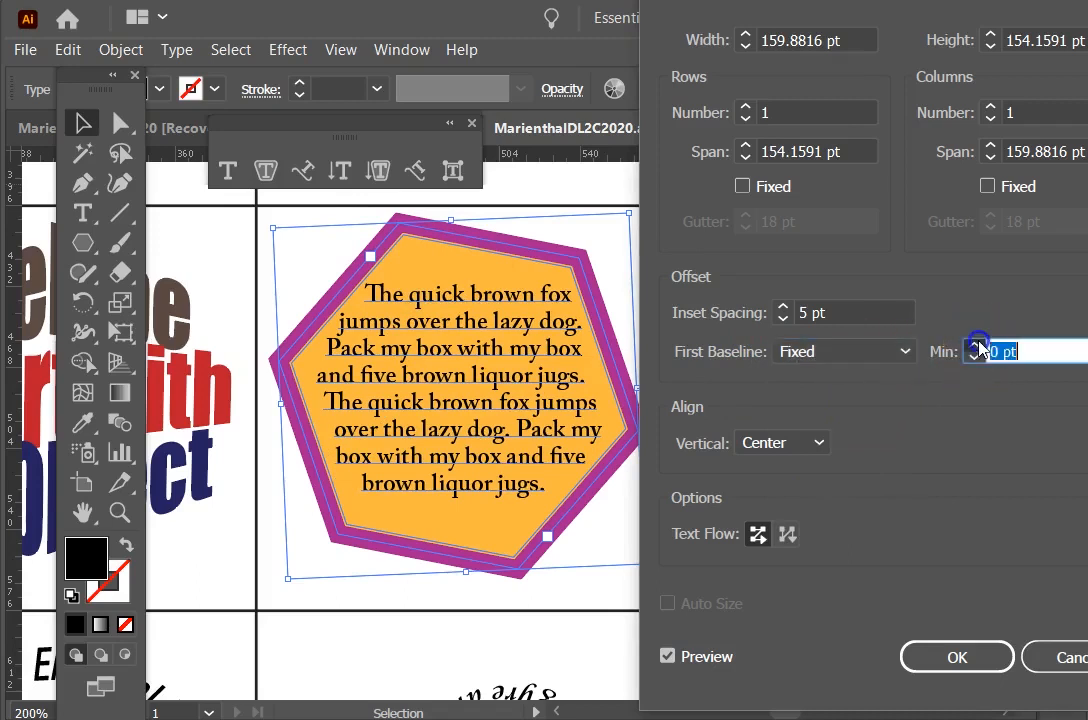
pyautogui.press('Up')
pyautogui.press('Up')
pyautogui.press('Up')
pyautogui.press('Up')
pyautogui.press('Up')
pyautogui.press('Up')
pyautogui.press('Up')
pyautogui.press('Up')
pyautogui.press('Up')
pyautogui.doubleClick(996, 351)
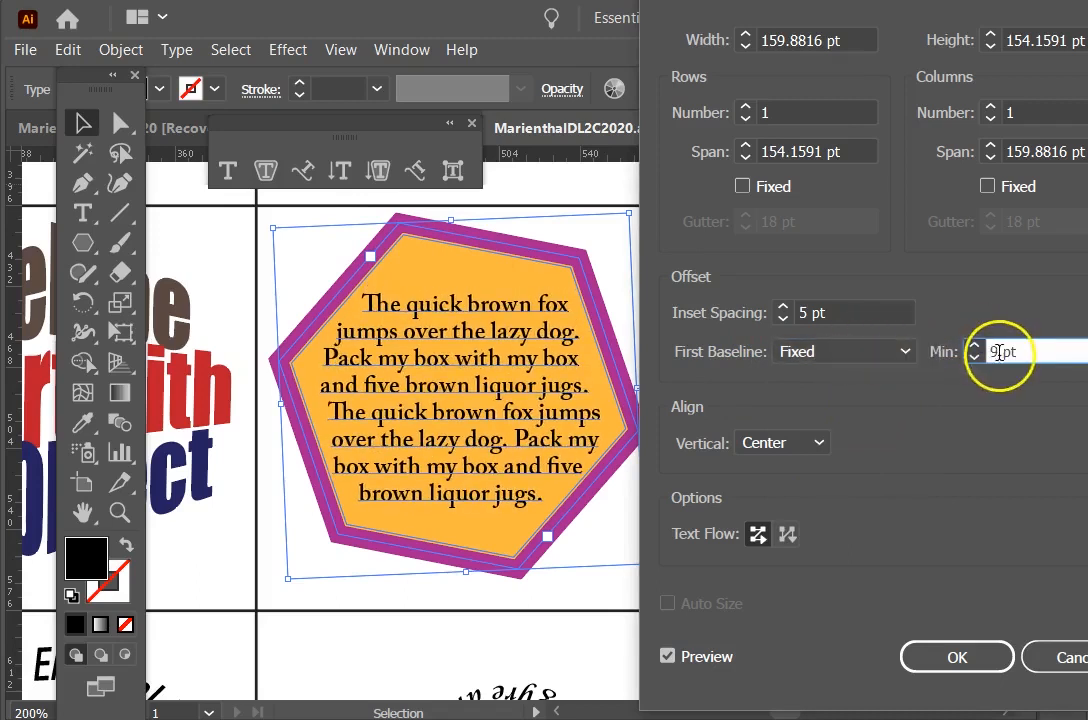
# Set the text's first baseline to Leading and its vertical alignment to Top
pyautogui.click(900, 350)
pyautogui.click(815, 434)
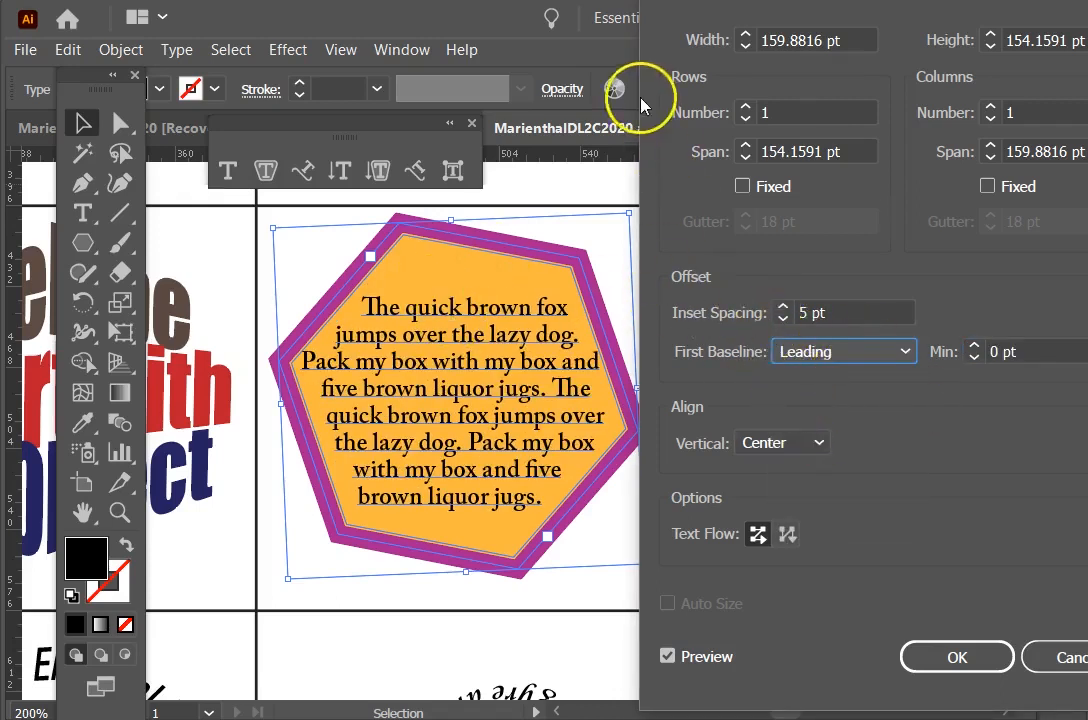
pyautogui.click(781, 443)
pyautogui.click(775, 470)
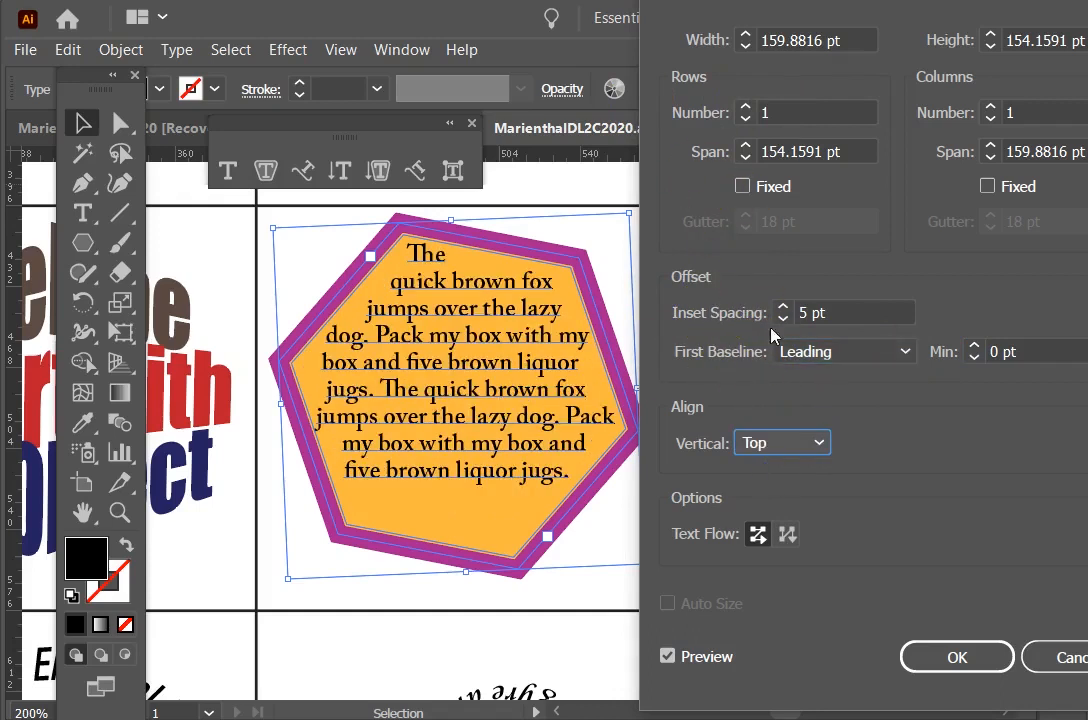
# Compare the Cap Height and Leading first baselines again and set the text's first baseline to x Height
pyautogui.click(833, 352)
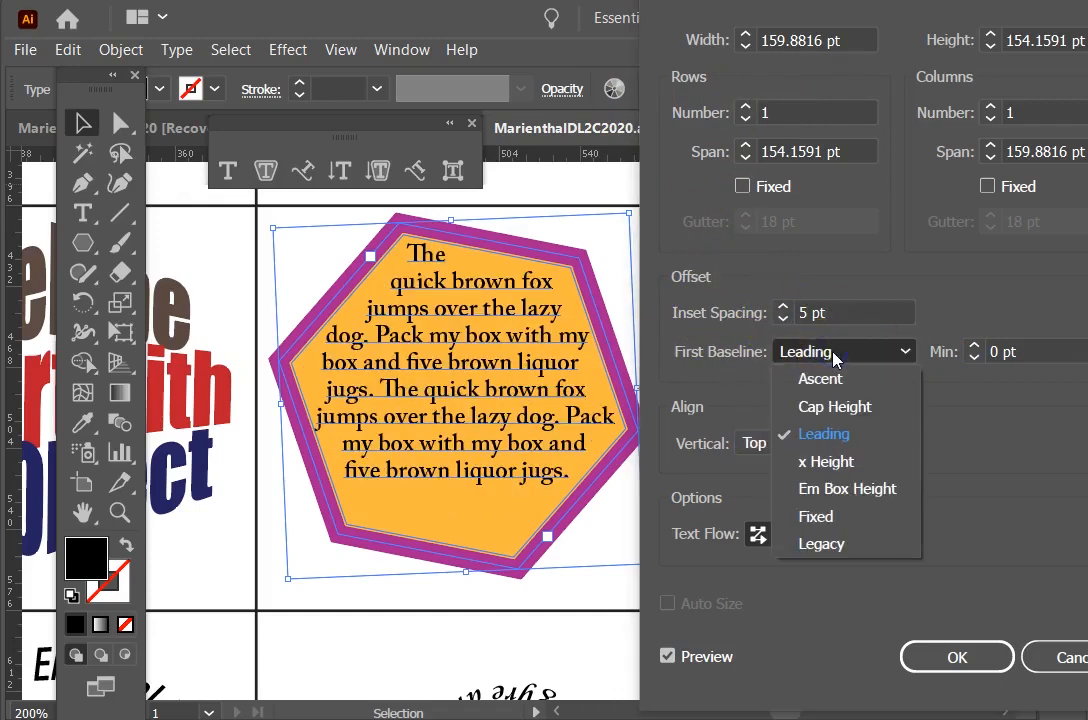
pyautogui.click(808, 407)
pyautogui.click(782, 360)
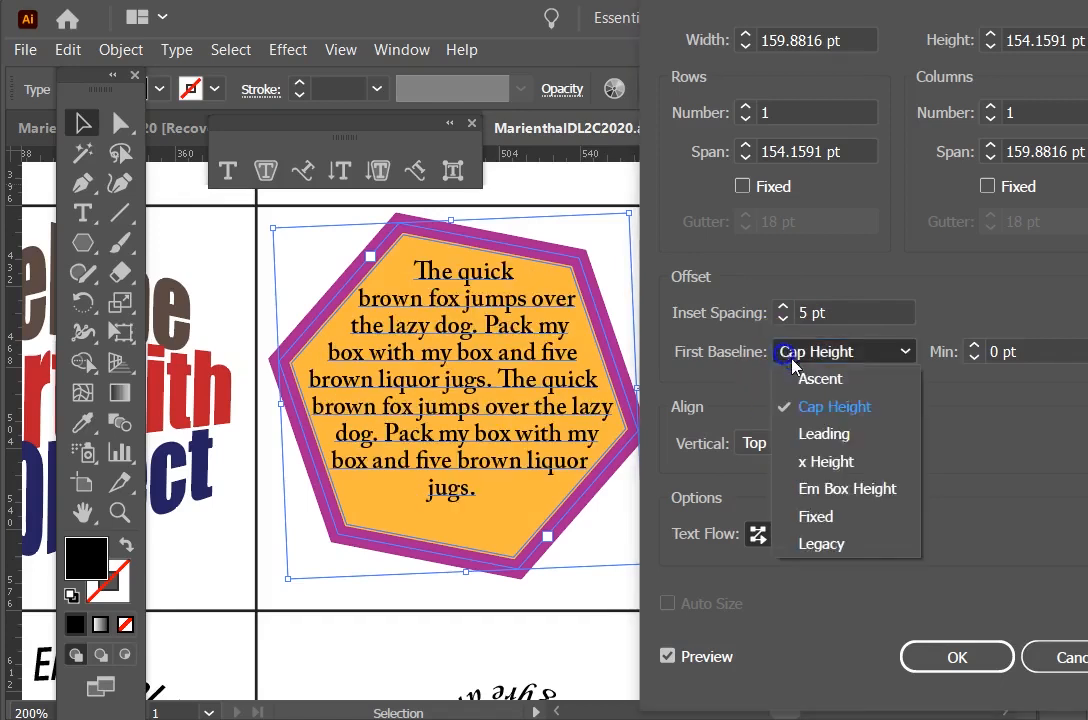
pyautogui.click(826, 434)
pyautogui.click(826, 355)
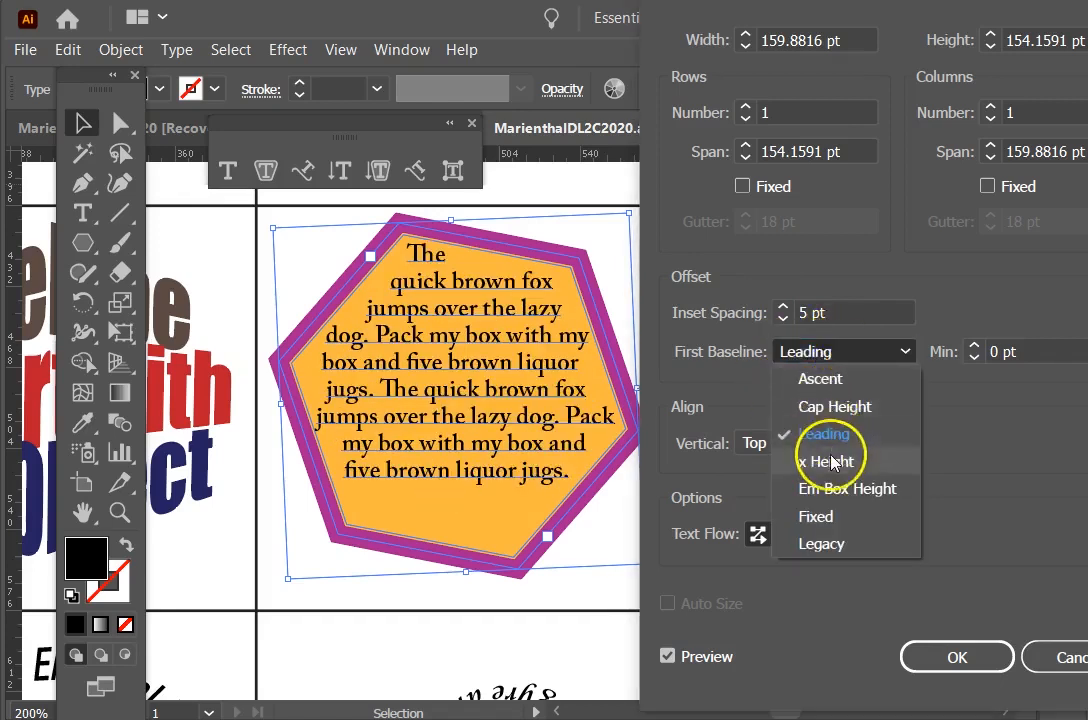
pyautogui.click(831, 458)
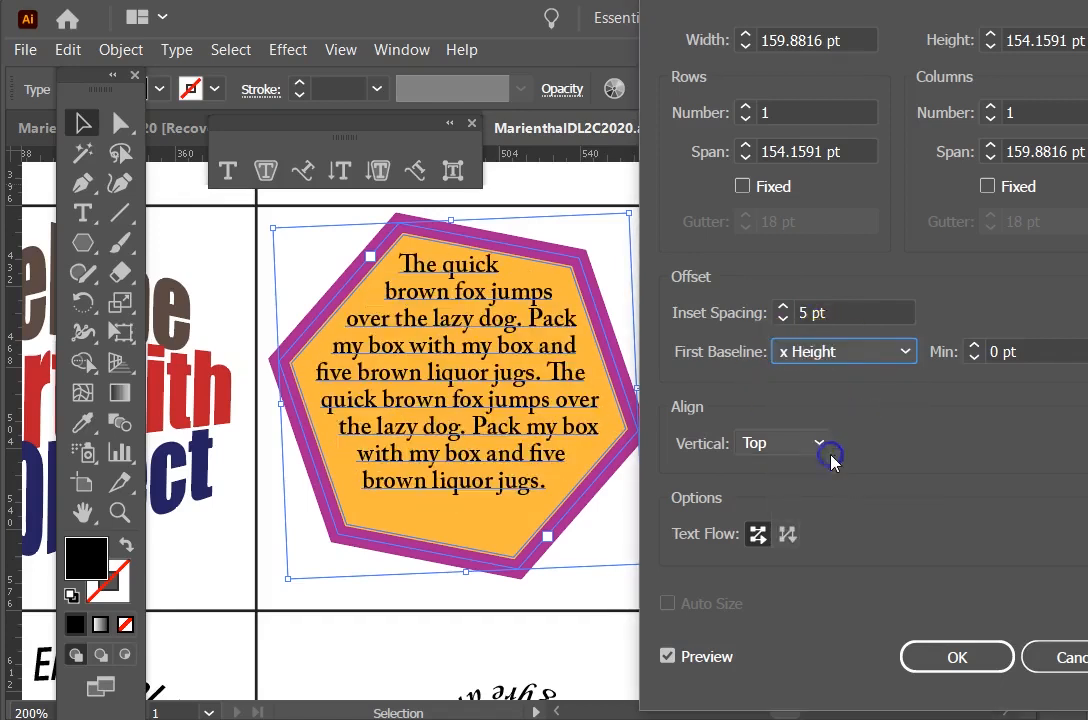
# Set the vertical alignment of the hexagon's text to Center and apply the area type options
pyautogui.click(772, 442)
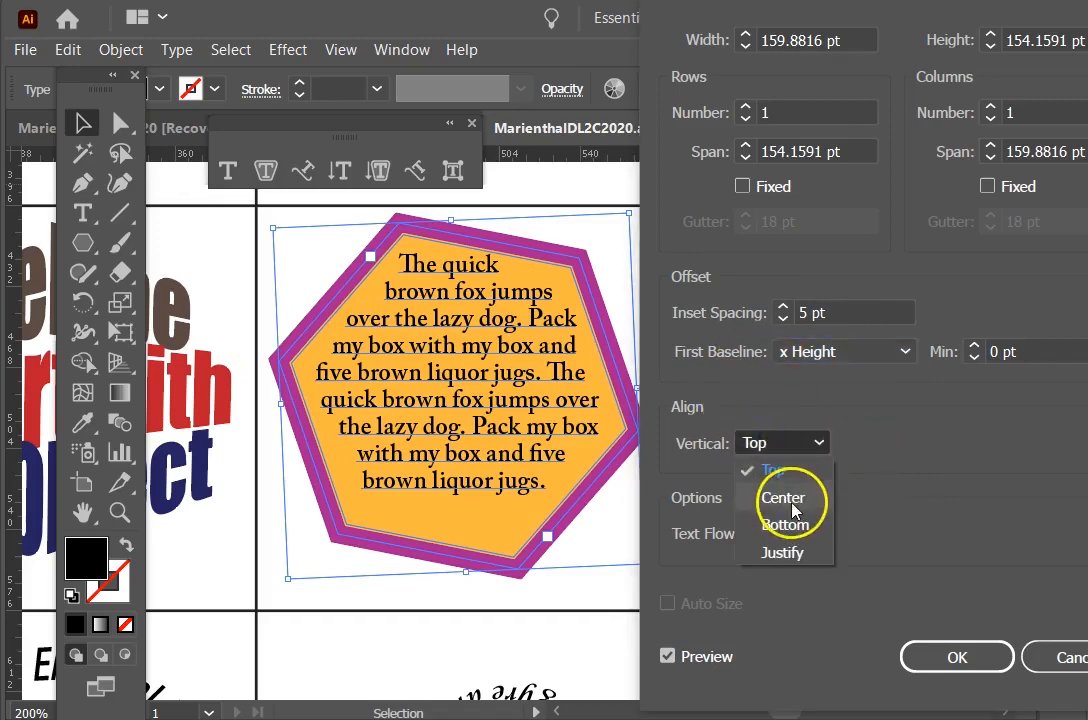
pyautogui.click(785, 495)
pyautogui.click(955, 665)
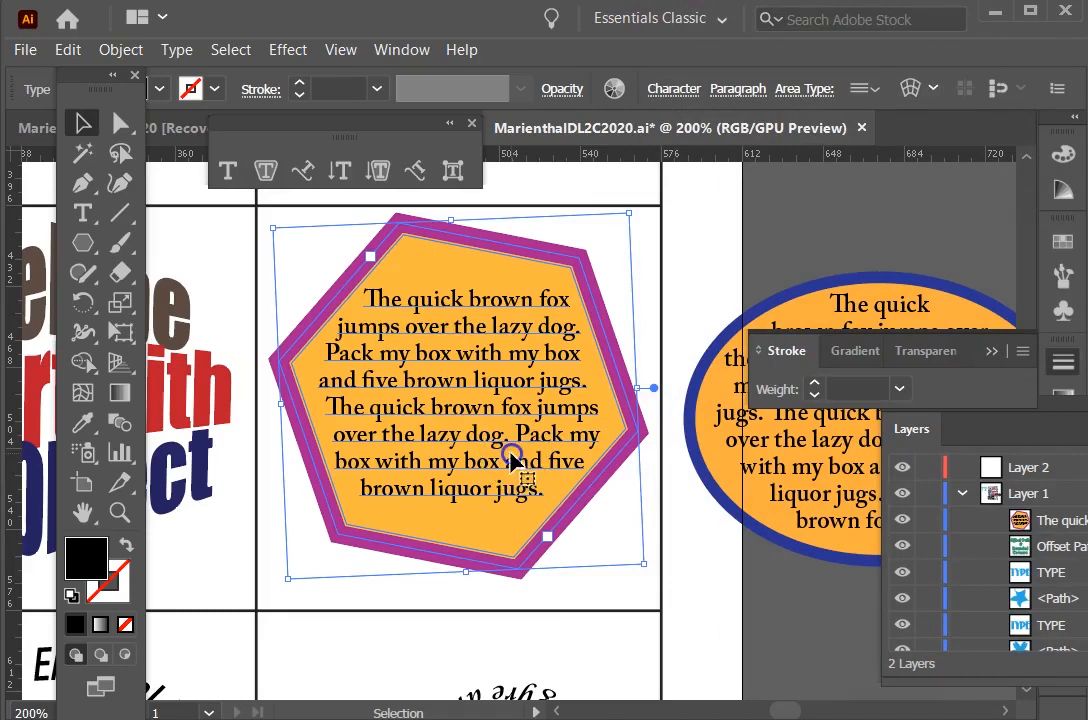
# Paste the copied text after the last sentence in the hexagon to fill the shape
pyautogui.doubleClick(515, 450)
pyautogui.hotkey('ctrl', 'a')
pyautogui.click(547, 500)
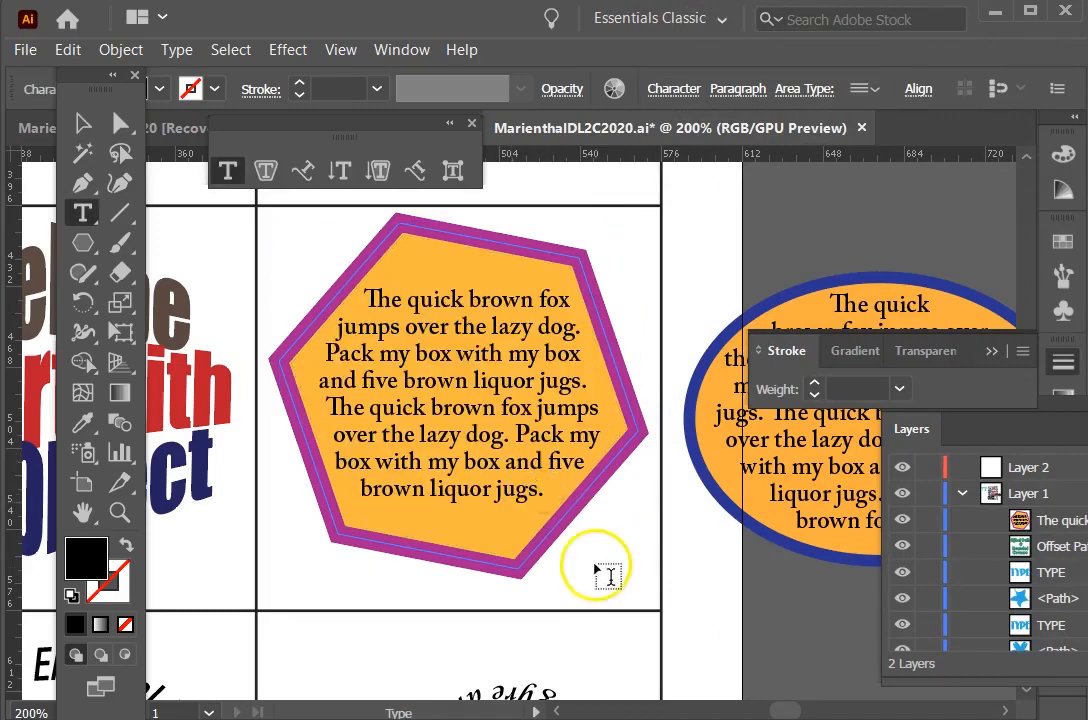
pyautogui.hotkey('ctrl', 'v')
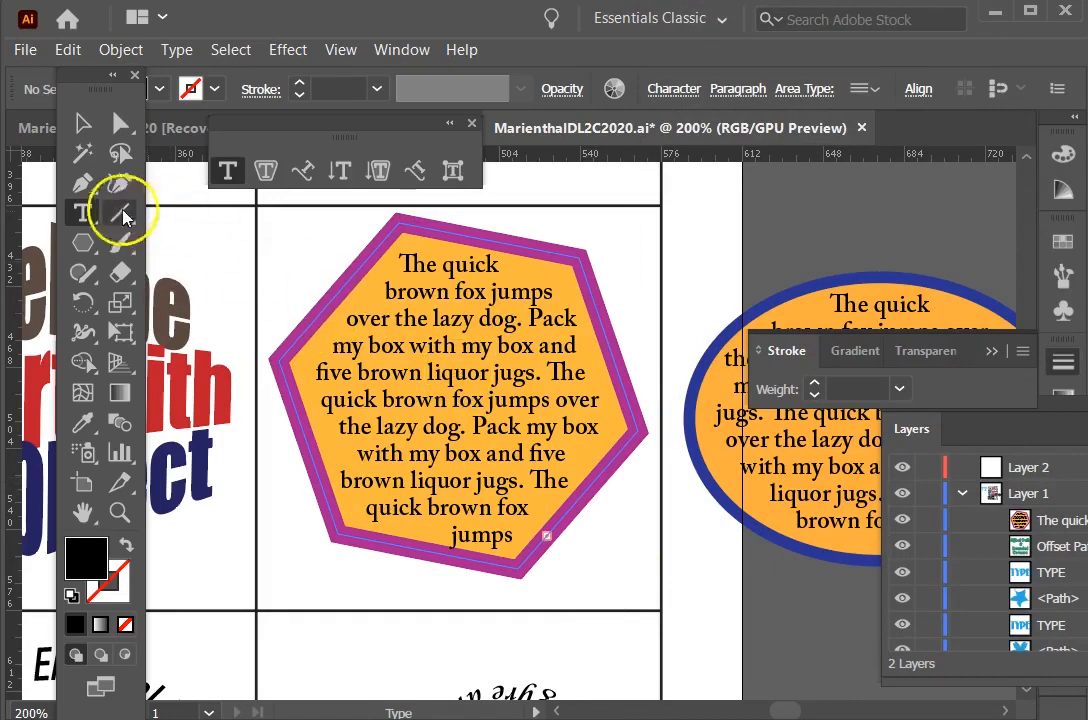
# Enlarge the hexagon text object slightly and reposition it within its grid cell
pyautogui.click(83, 122)
pyautogui.moveTo(289, 580); pyautogui.dragTo(272, 585)
pyautogui.moveTo(376, 484); pyautogui.dragTo(390, 478)
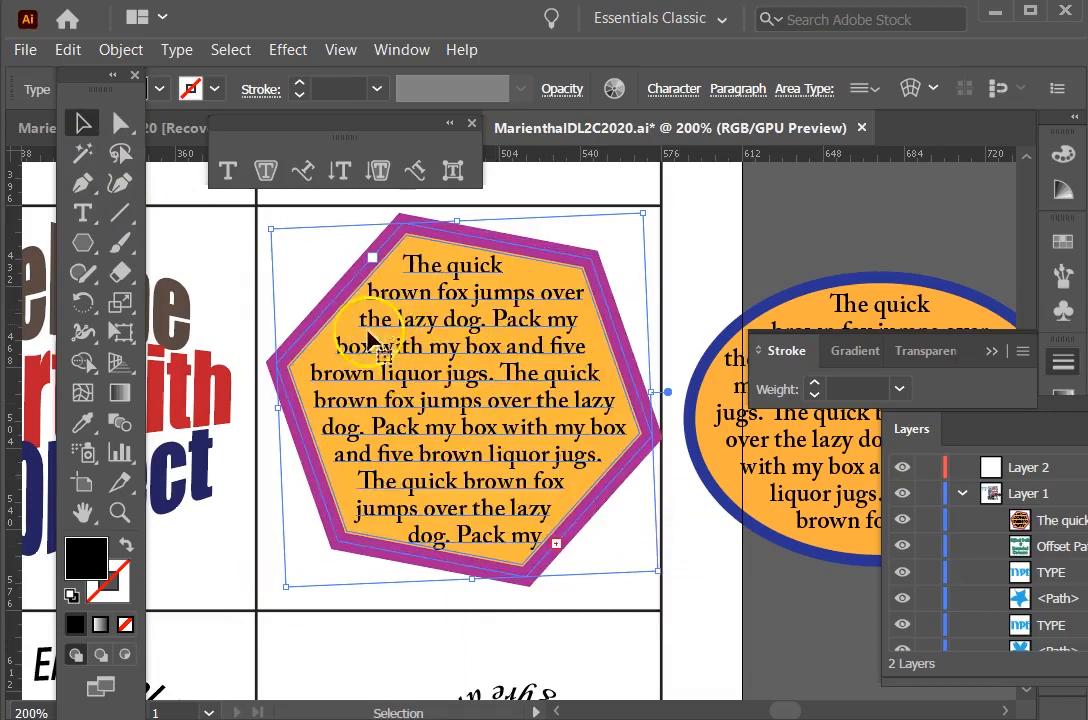
# Try justifying the hexagon's paragraph with the last line aligned left and centered, and return it to center alignment
pyautogui.click(731, 95)
pyautogui.click(619, 133)
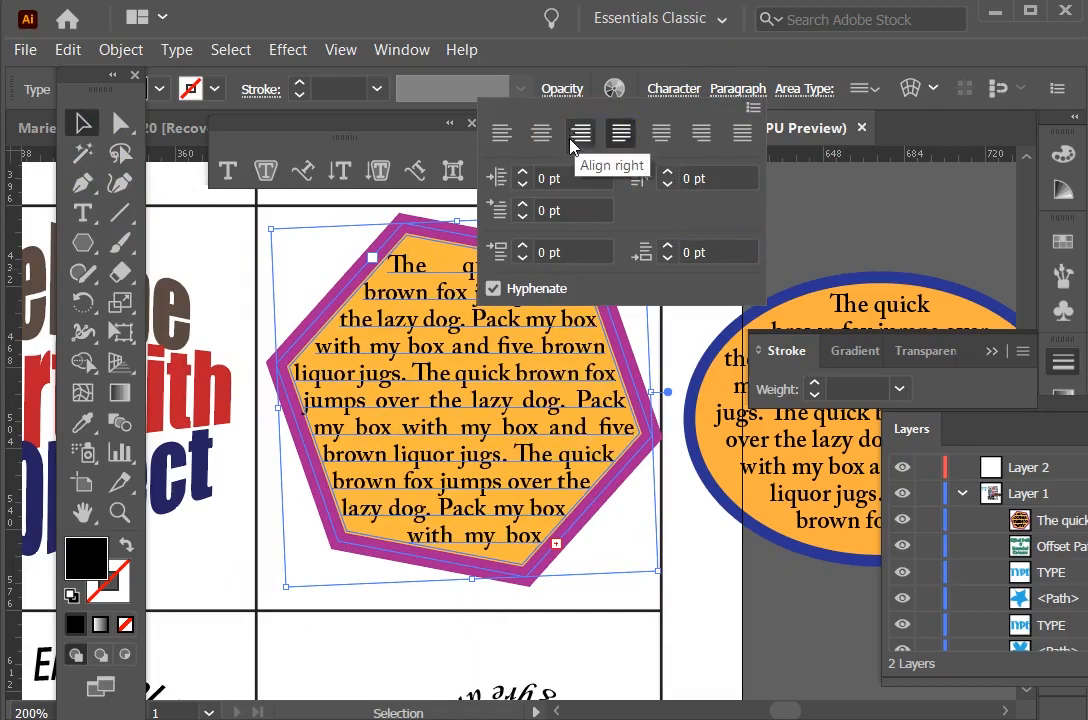
pyautogui.click(661, 133)
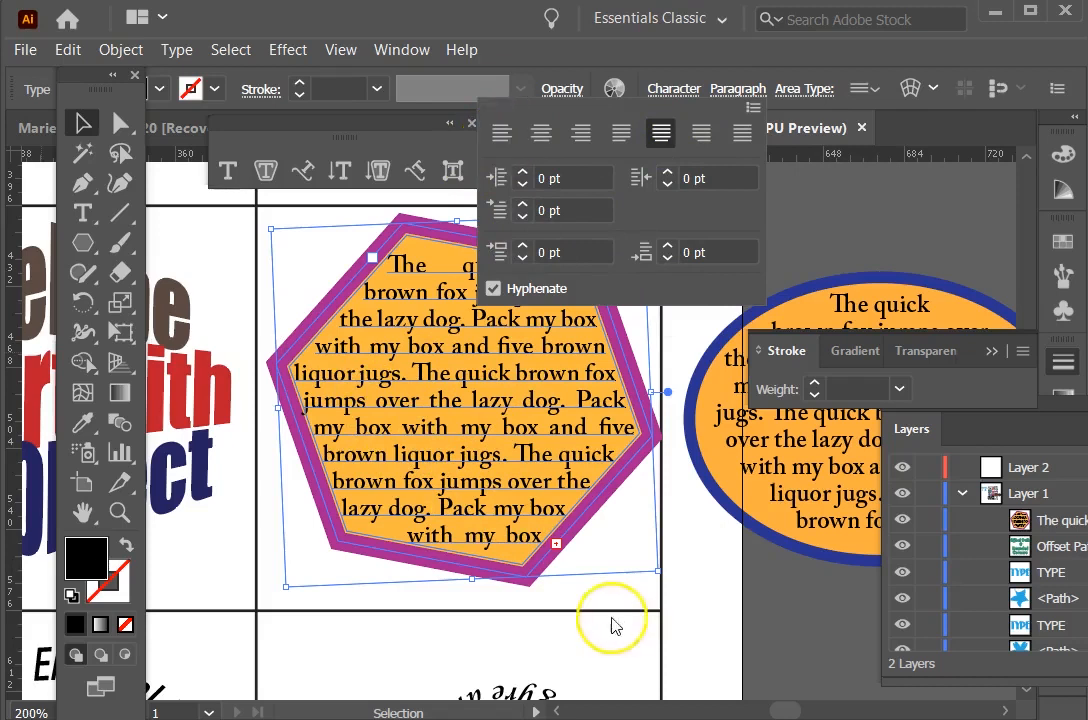
pyautogui.click(539, 133)
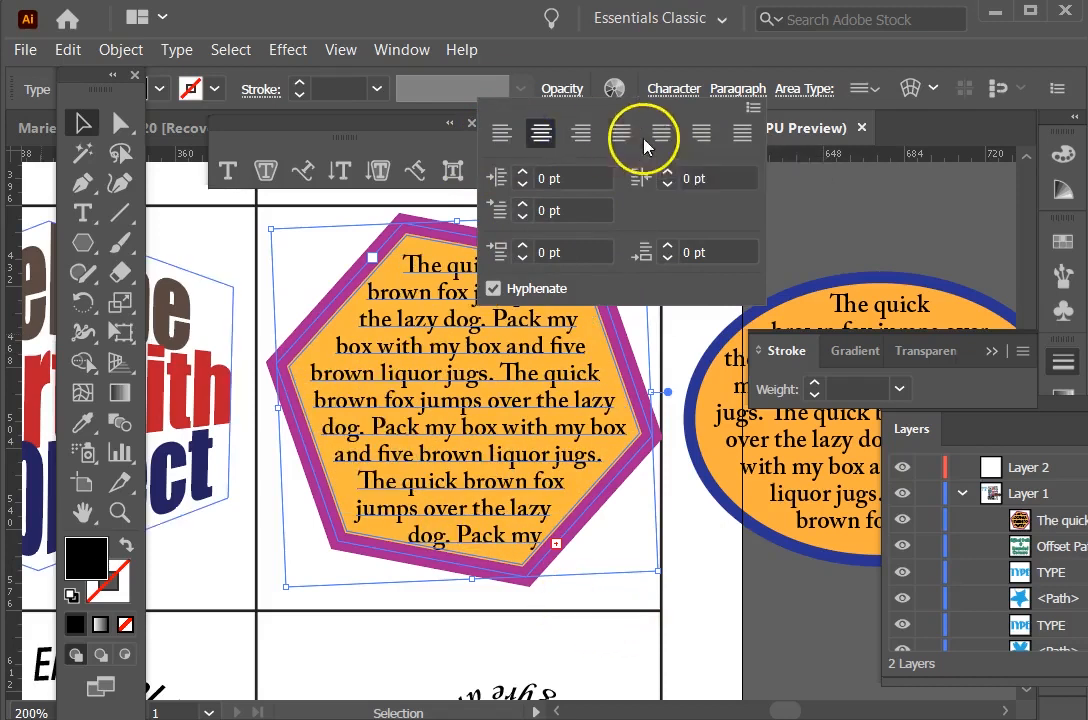
# Try left-aligning the hexagon's paragraph, and return it to center alignment
pyautogui.click(499, 138)
pyautogui.click(456, 383)
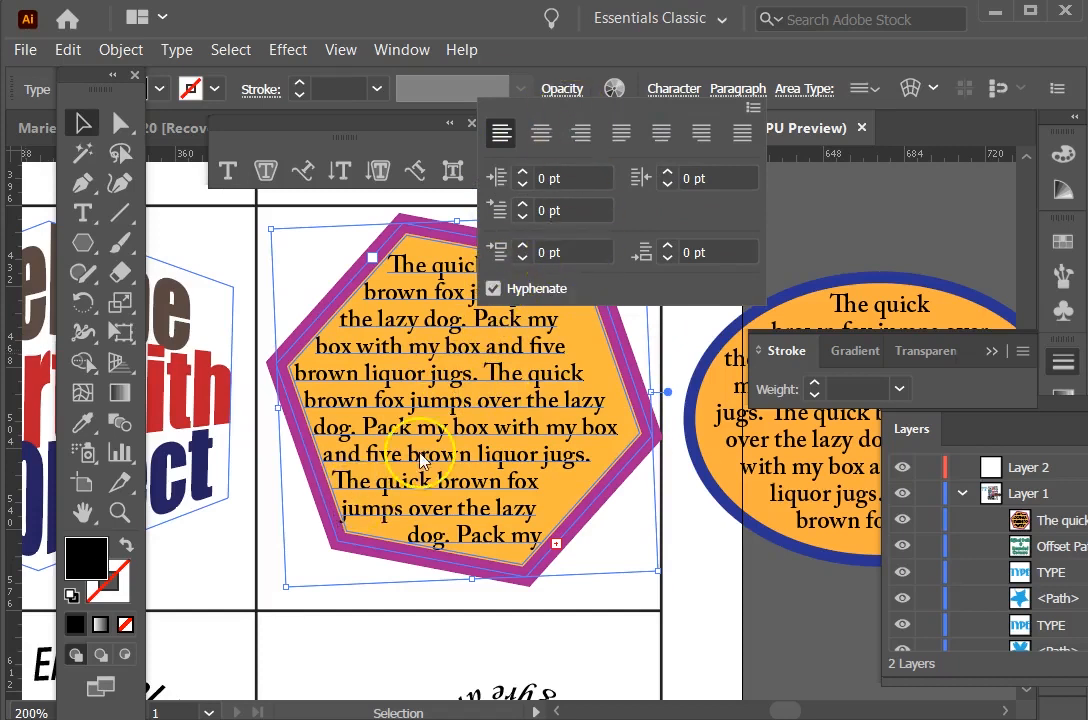
pyautogui.click(552, 137)
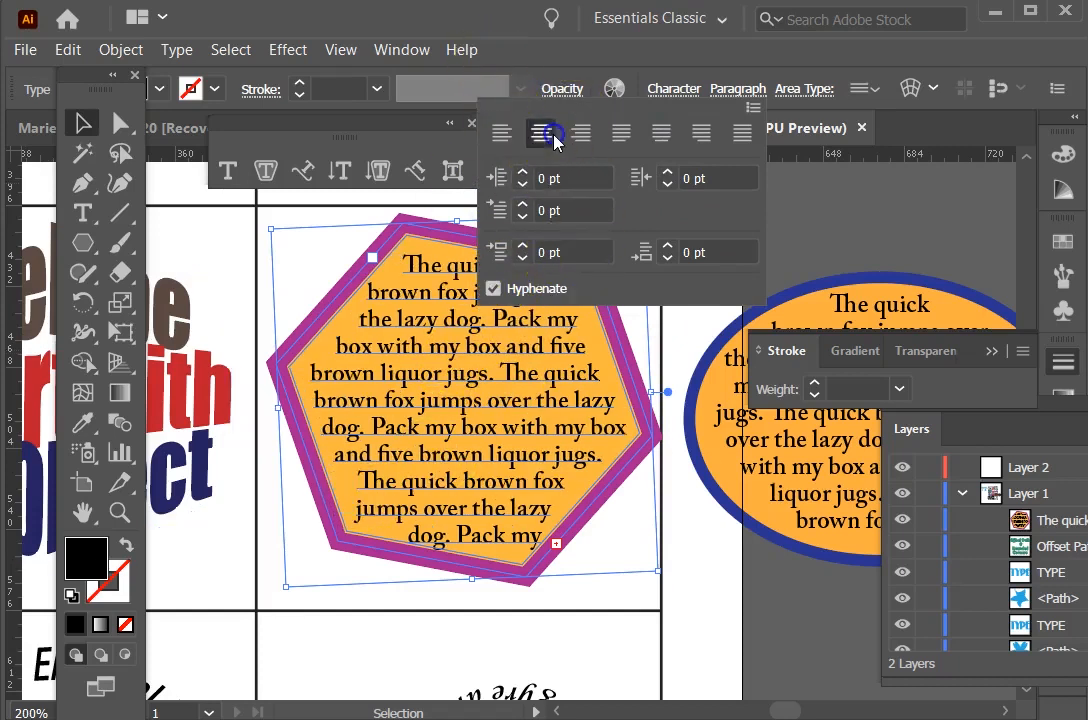
pyautogui.click(481, 357)
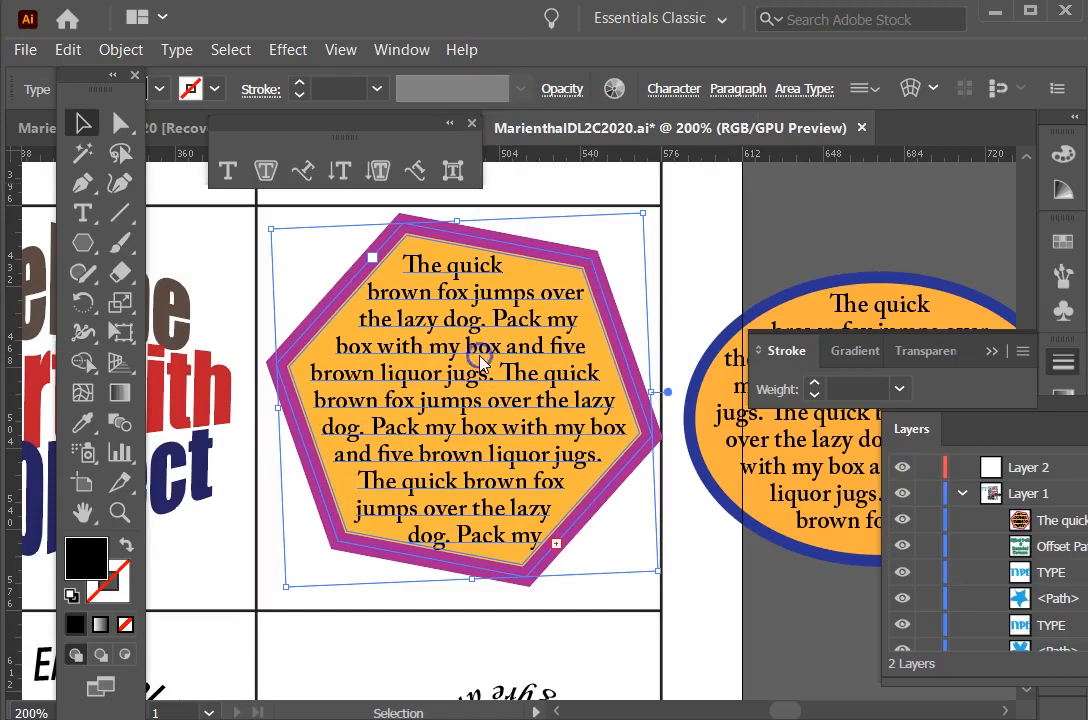
# Set the inset spacing of the hexagon's area type to 7 pt and apply the options
pyautogui.click(176, 49)
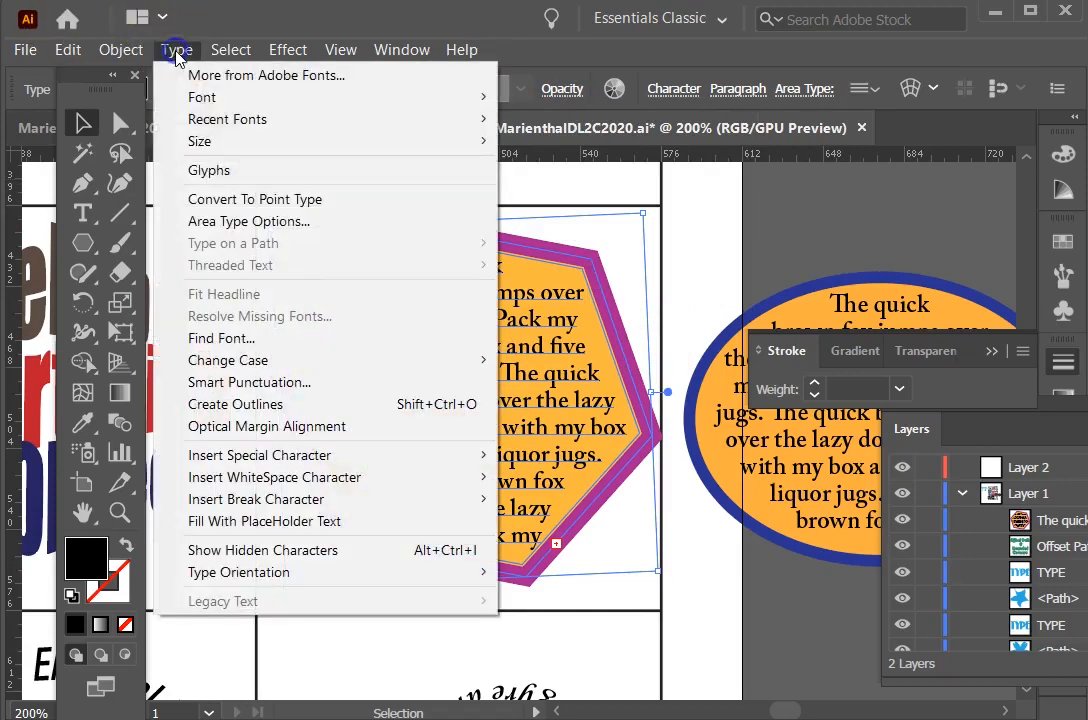
pyautogui.click(243, 221)
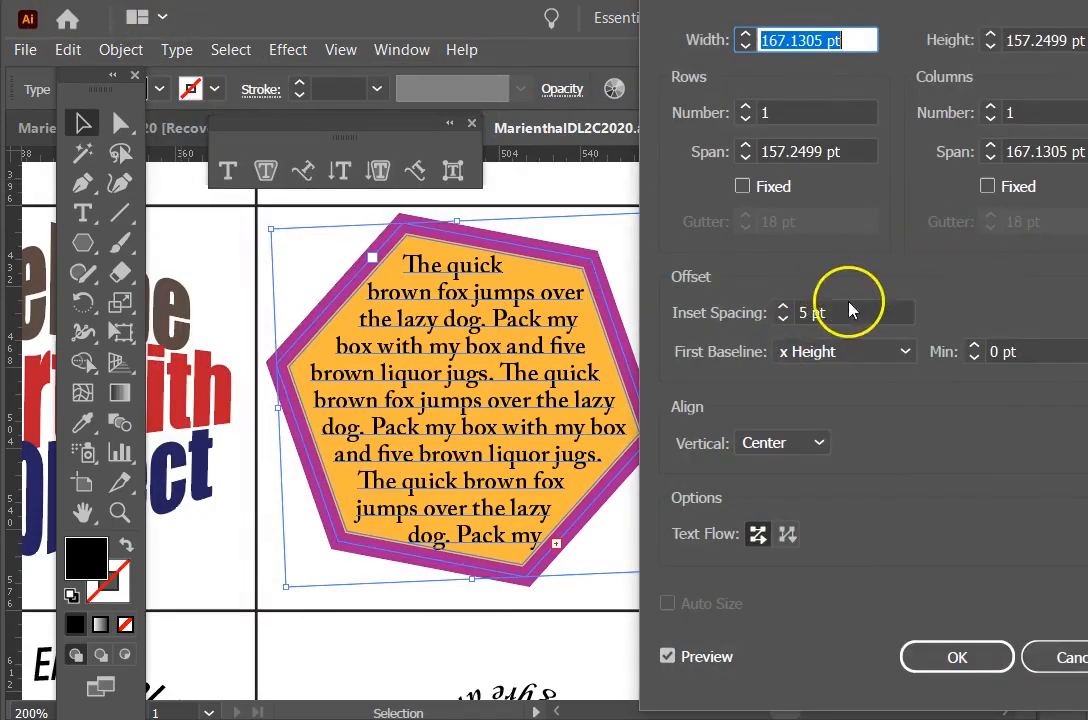
pyautogui.click(782, 309)
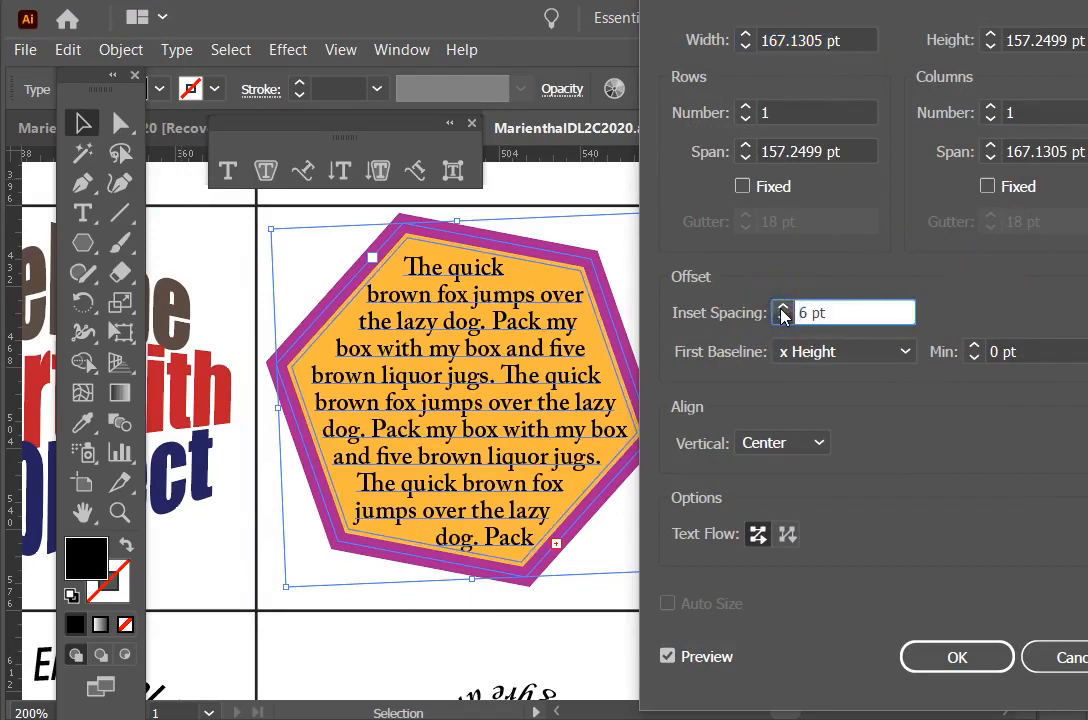
pyautogui.click(782, 310)
pyautogui.click(782, 310)
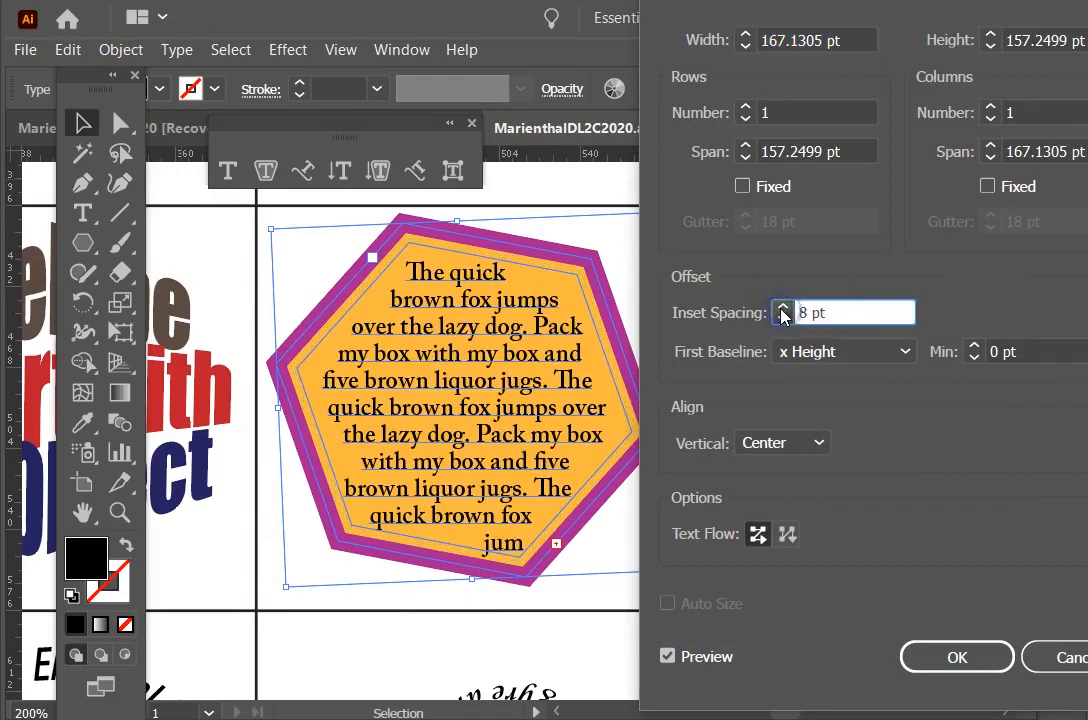
pyautogui.click(781, 318)
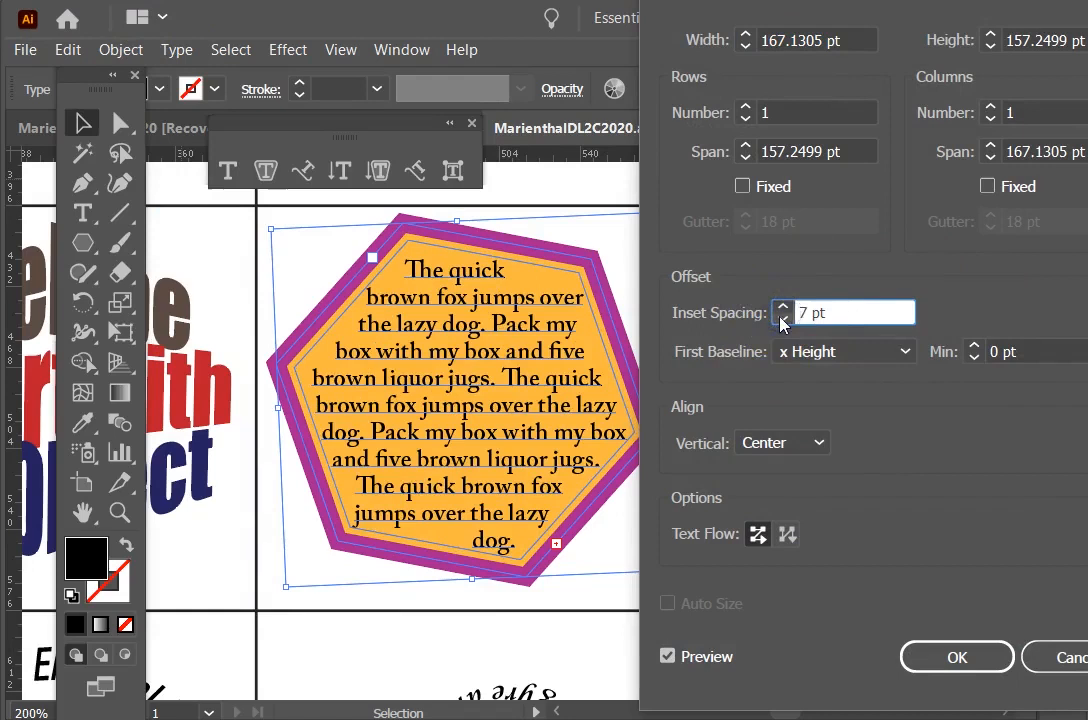
pyautogui.click(957, 657)
# Rotate the hexagon text object until one corner points straight up in its grid cell, and deselect it
pyautogui.moveTo(284, 590); pyautogui.dragTo(239, 517)
pyautogui.click(333, 600)
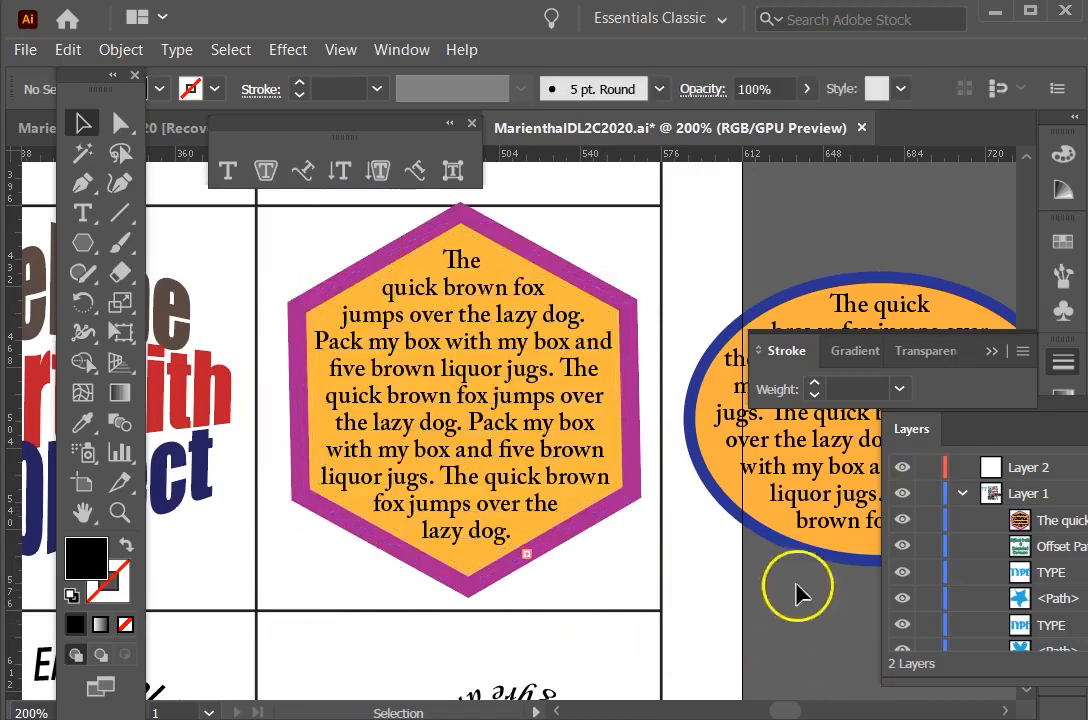